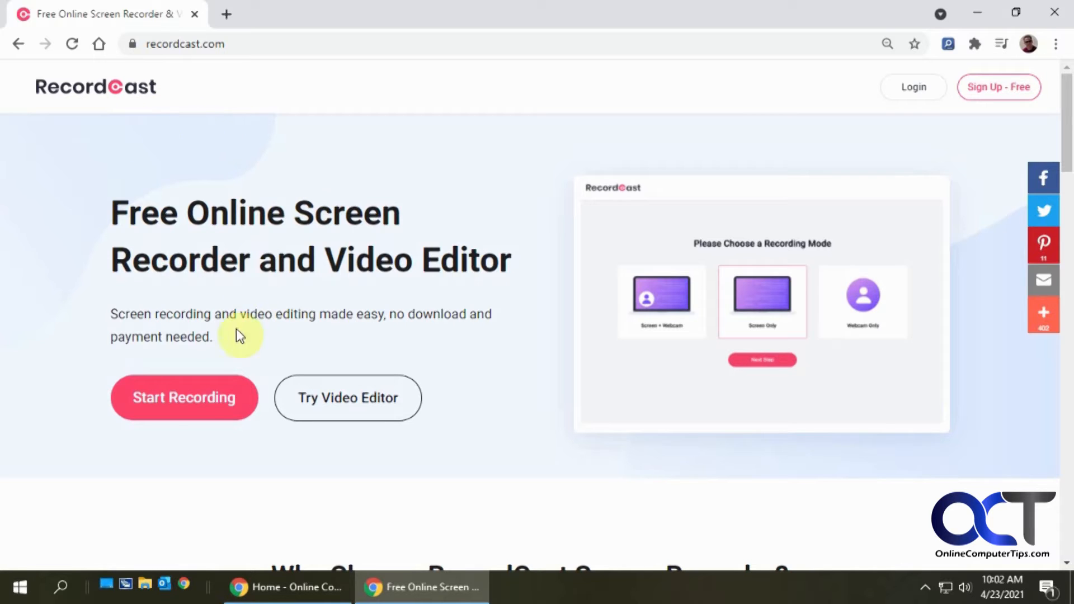
- Start a new Screen Only recording using the Microphone + System audio option
{"action": "left_click", "coordinate": [190, 399]}
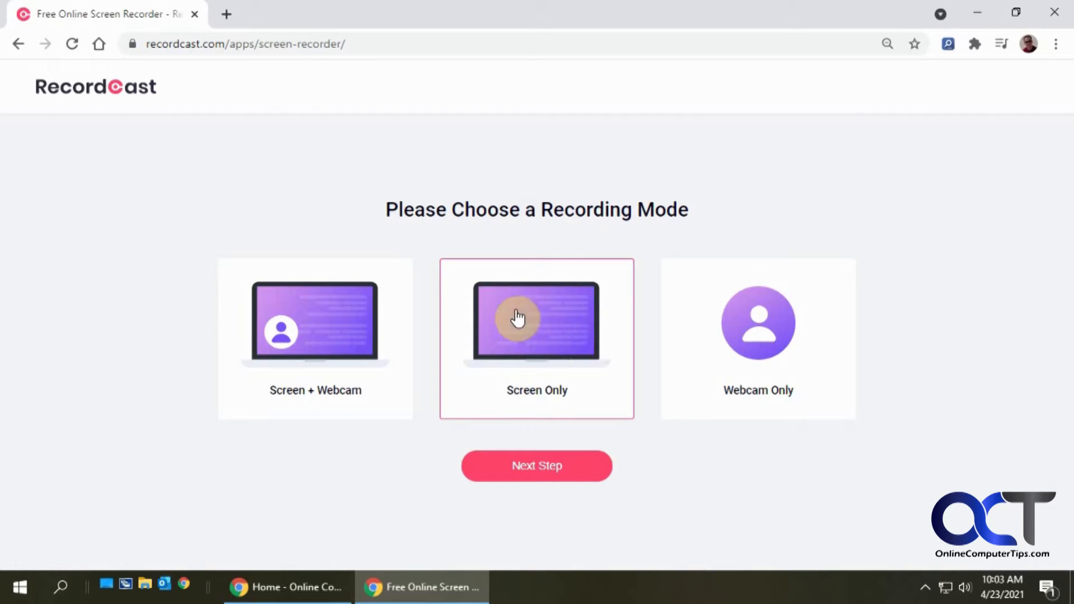
{"action": "left_click", "coordinate": [546, 475]}
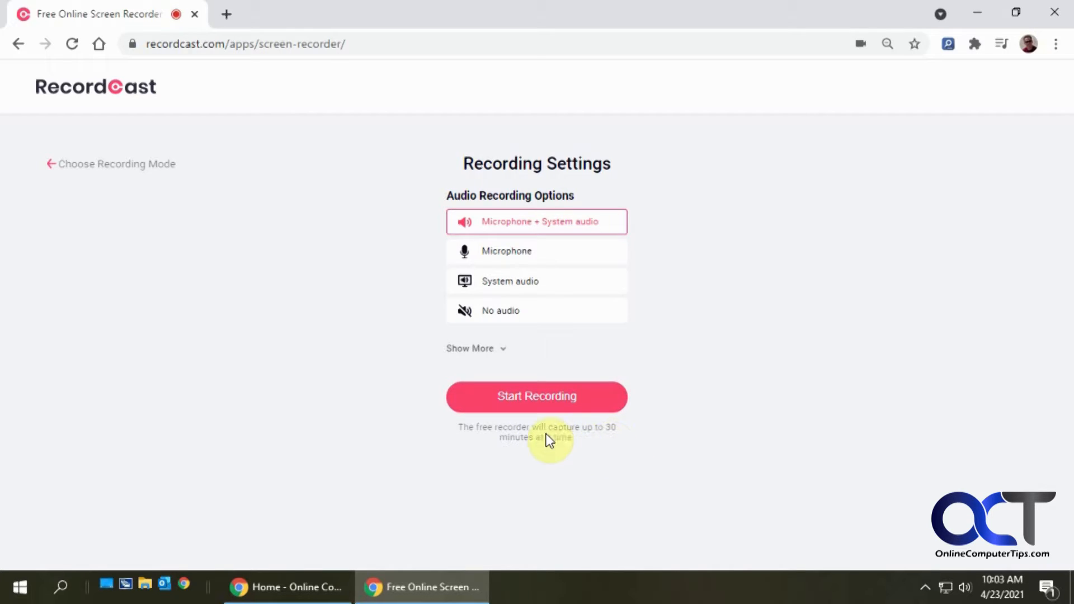
{"action": "left_click", "coordinate": [537, 405]}
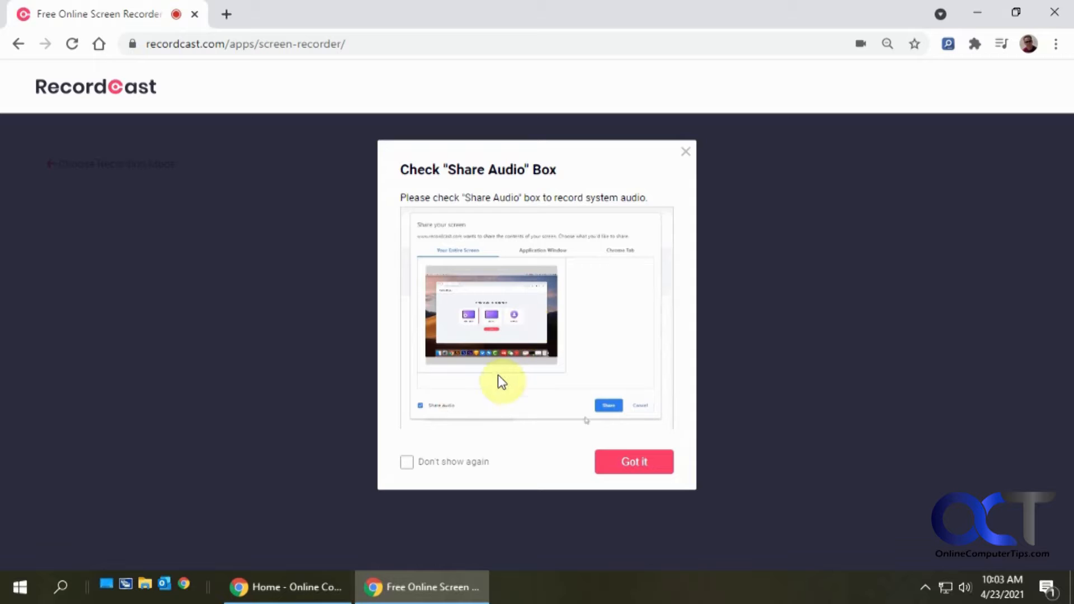
- Dismiss the audio tip, share the entire screen with Share audio enabled, and hide the sharing notice
{"action": "left_click", "coordinate": [642, 467]}
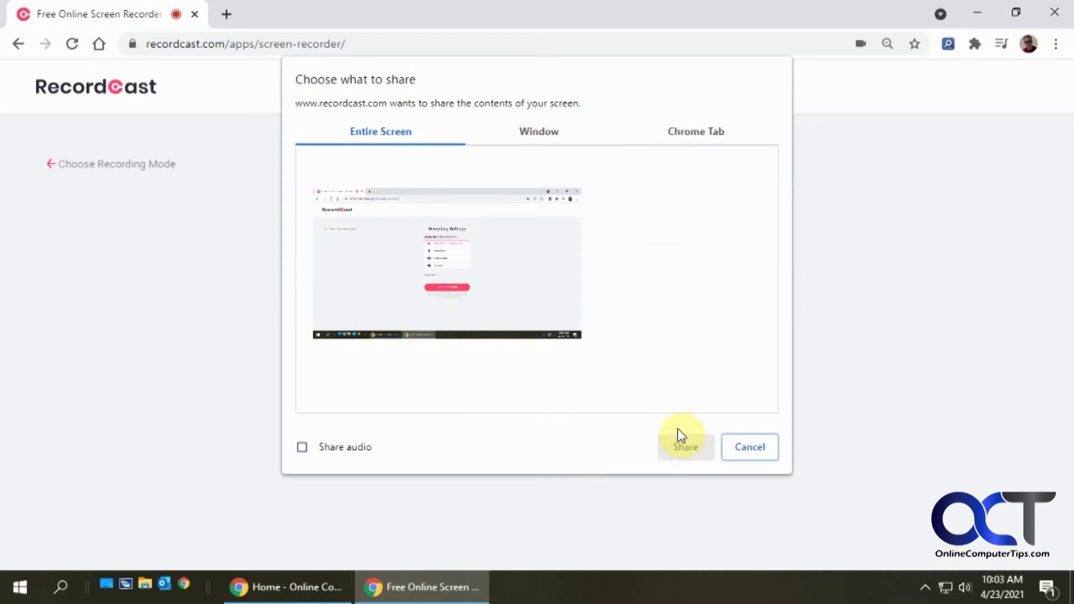
{"action": "left_click", "coordinate": [302, 447]}
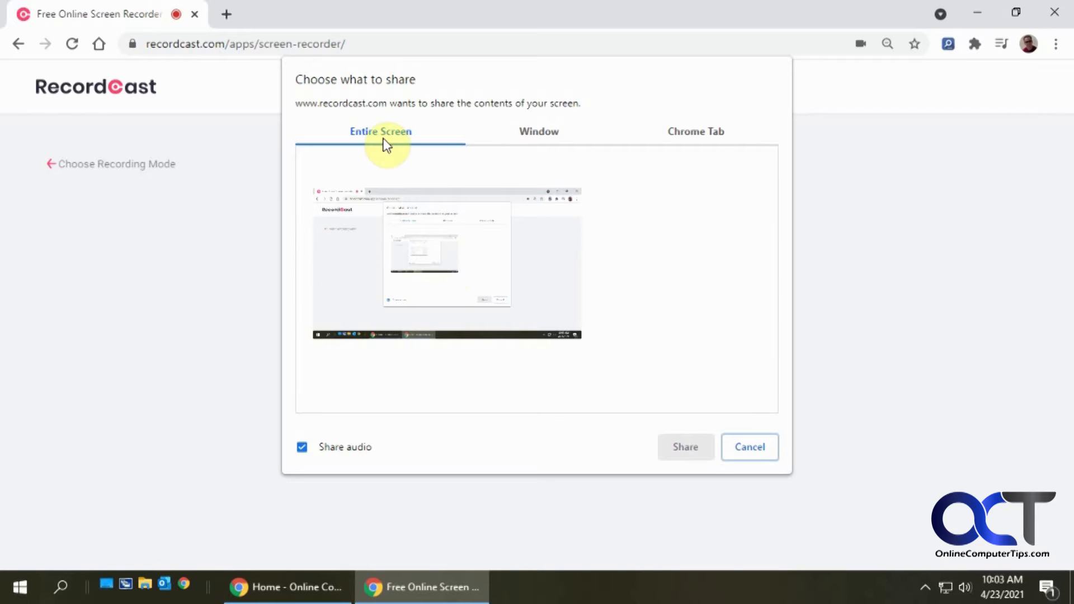
{"action": "left_click", "coordinate": [431, 248]}
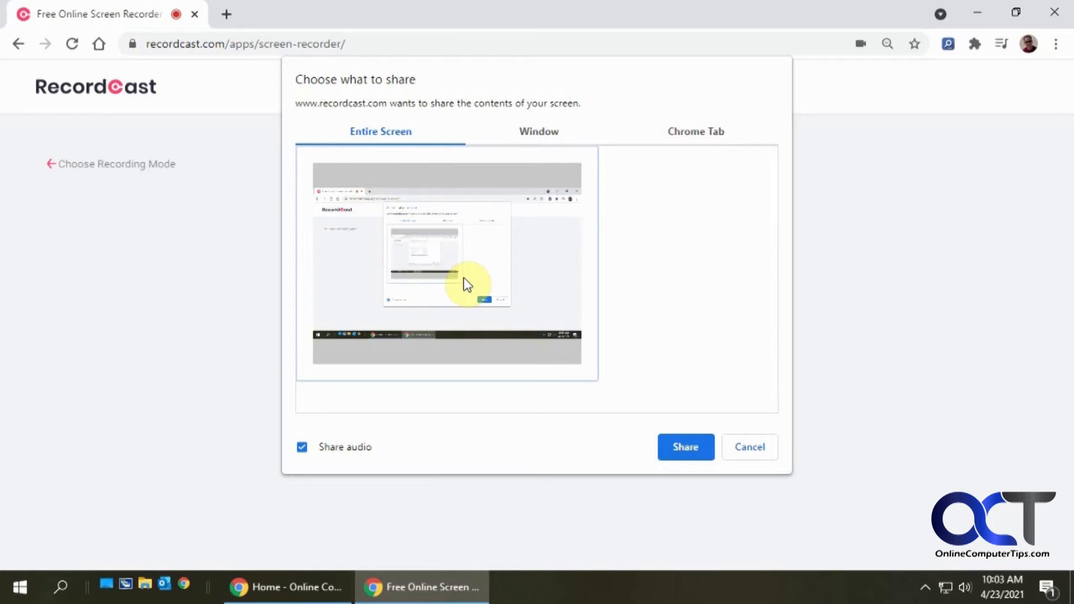
{"action": "left_click", "coordinate": [688, 445]}
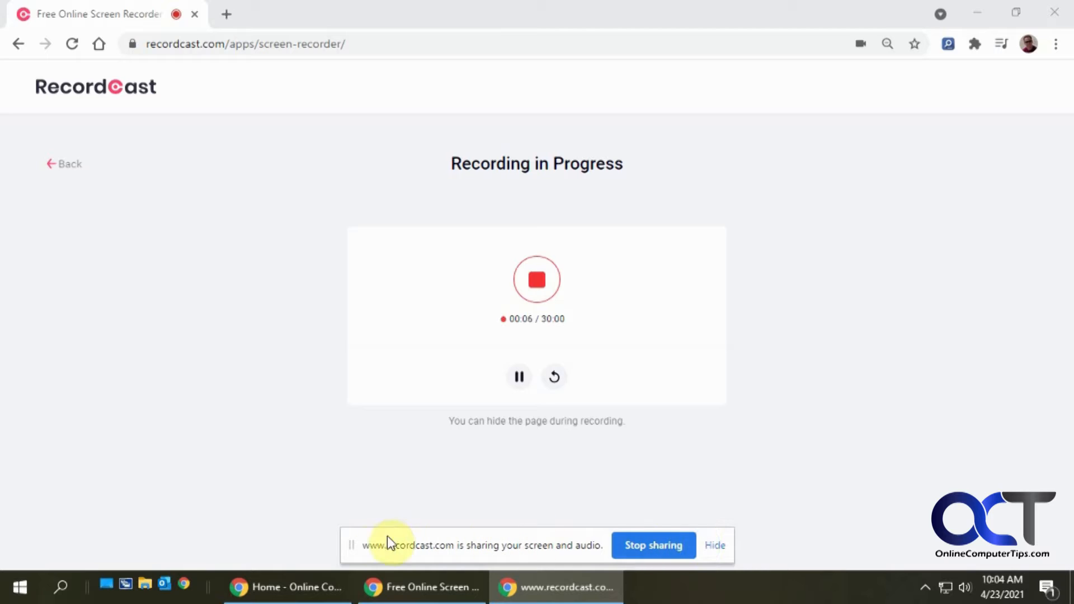
{"action": "left_click", "coordinate": [716, 550]}
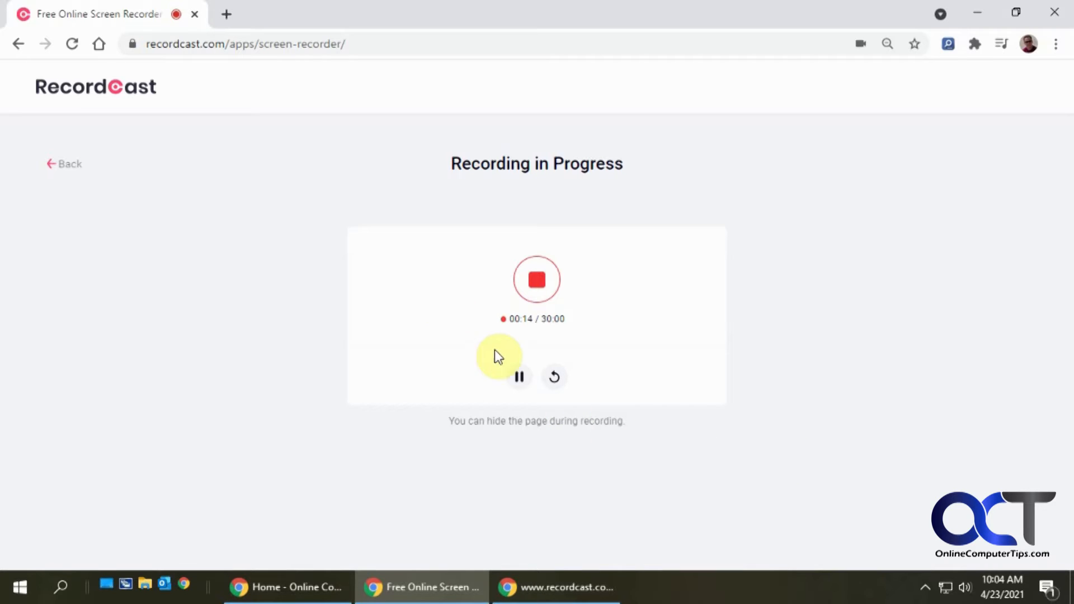
- Open a new tab and search Google for youtube
{"action": "left_click", "coordinate": [227, 16]}
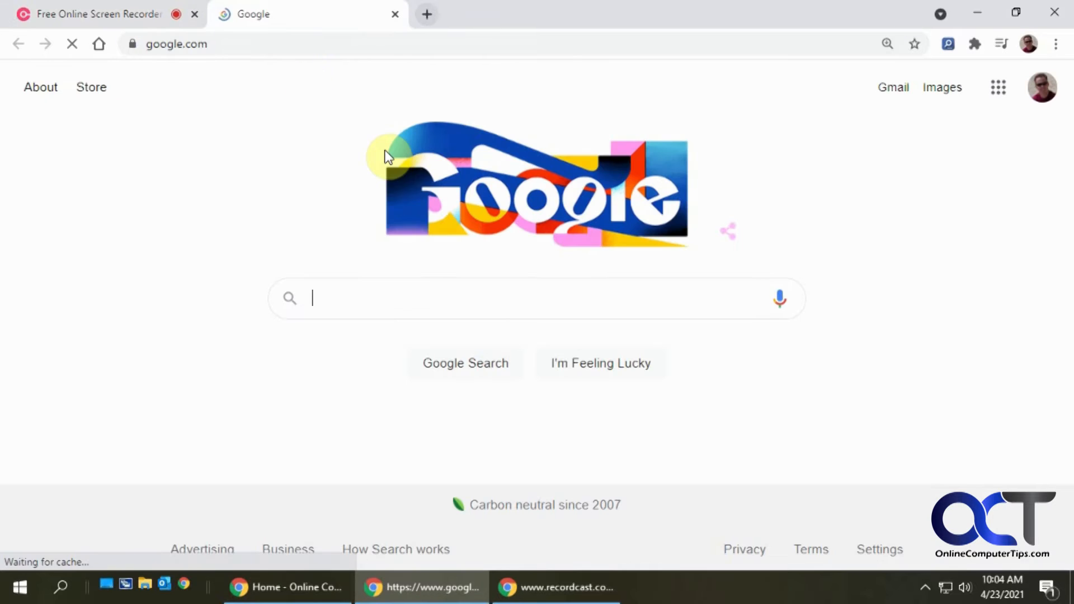
{"action": "left_click", "coordinate": [473, 315]}
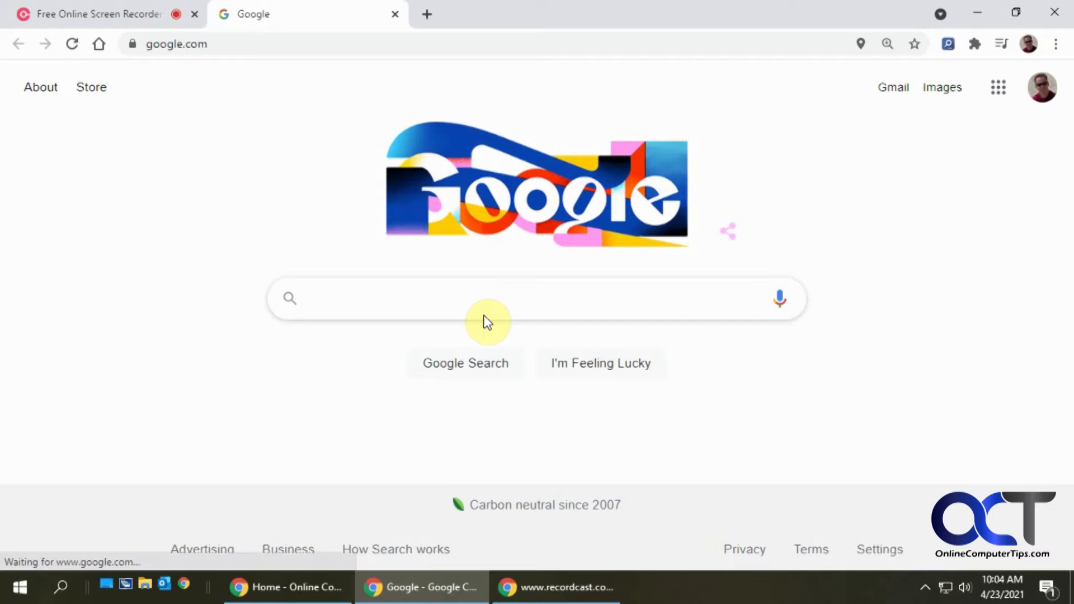
{"action": "type", "text": "yourube"}
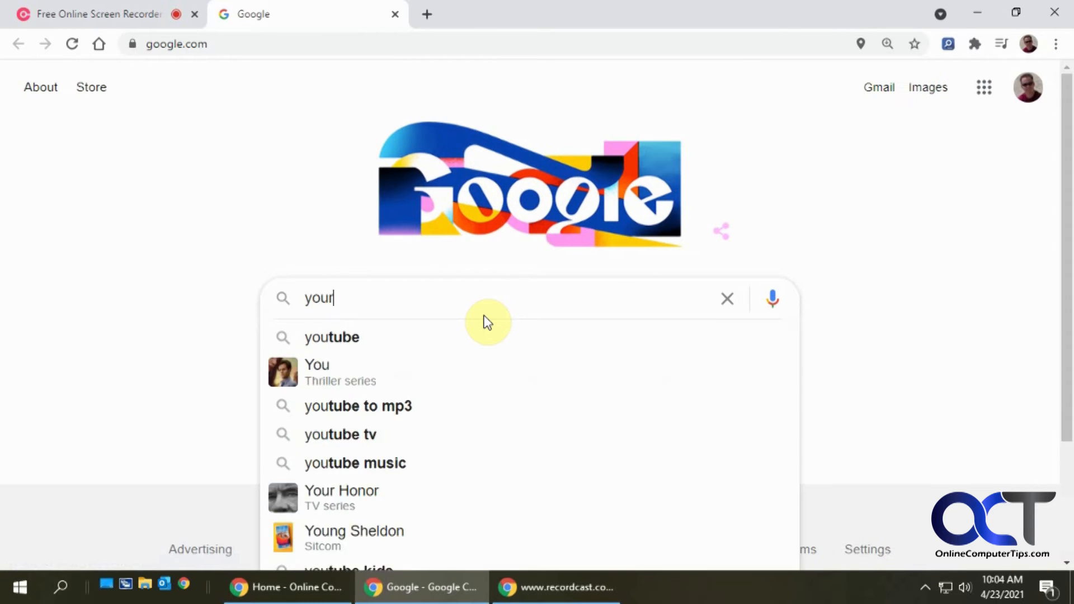
{"action": "key", "text": "BackSpace"}
{"action": "key", "text": "BackSpace"}
{"action": "key", "text": "BackSpace"}
{"action": "key", "text": "BackSpace"}
{"action": "type", "text": "tube"}
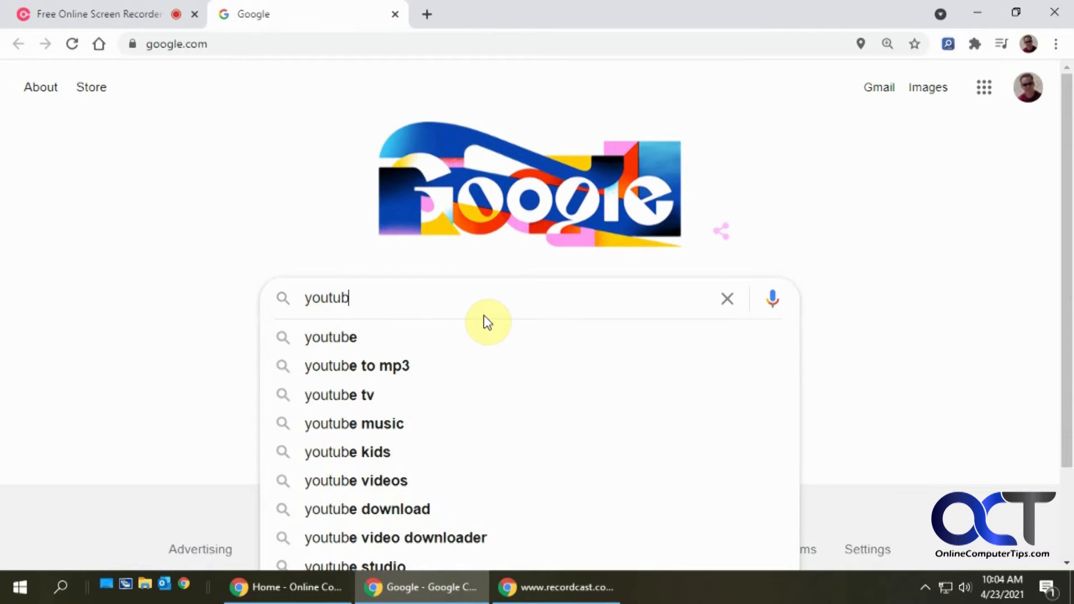
{"action": "key", "text": "Return"}
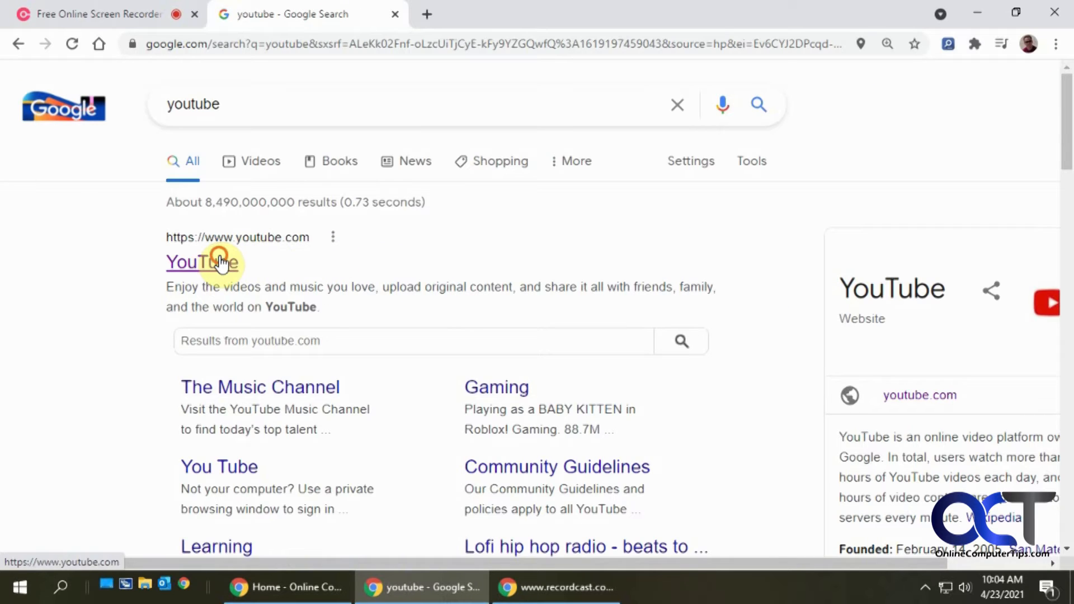
- Open YouTube and play the Iceman's Plunge mountain biking video, skipping ahead in it
{"action": "left_click", "coordinate": [219, 261]}
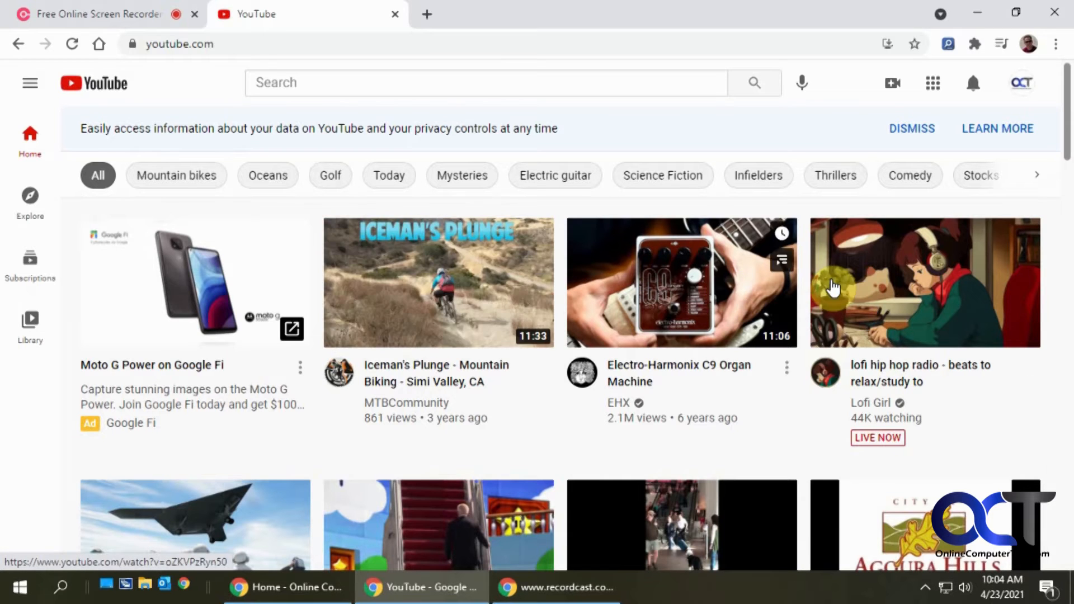
{"action": "left_click", "coordinate": [479, 284]}
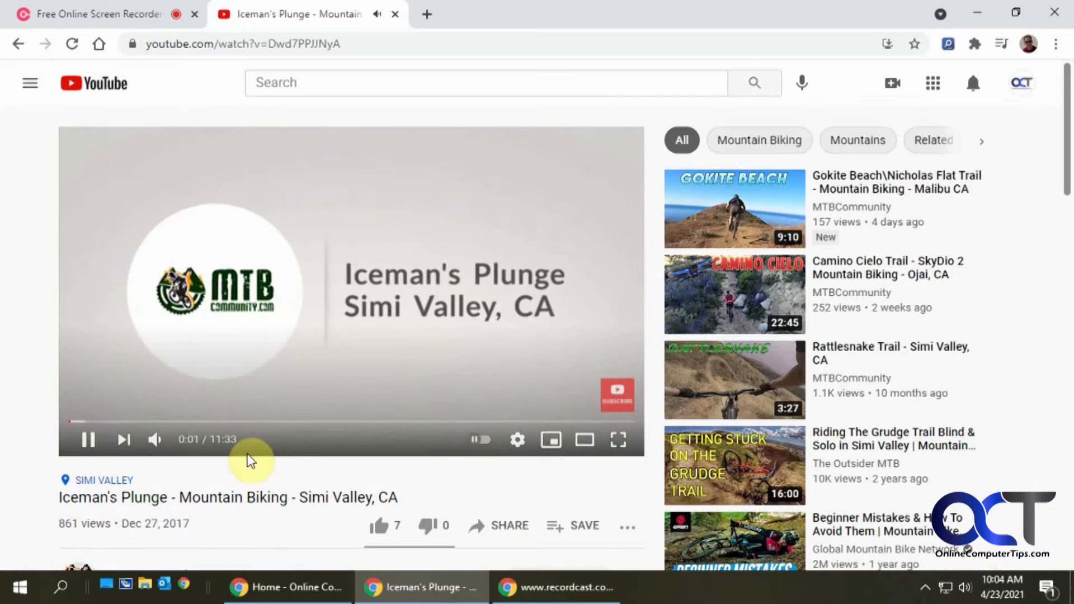
{"action": "mouse_move", "coordinate": [185, 440]}
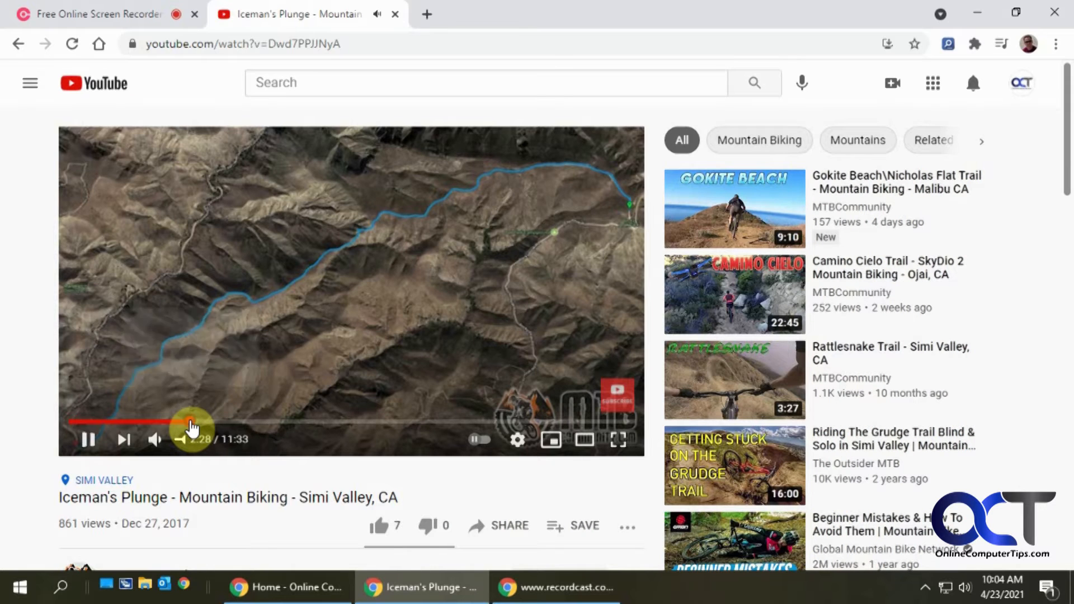
{"action": "left_click", "coordinate": [190, 422]}
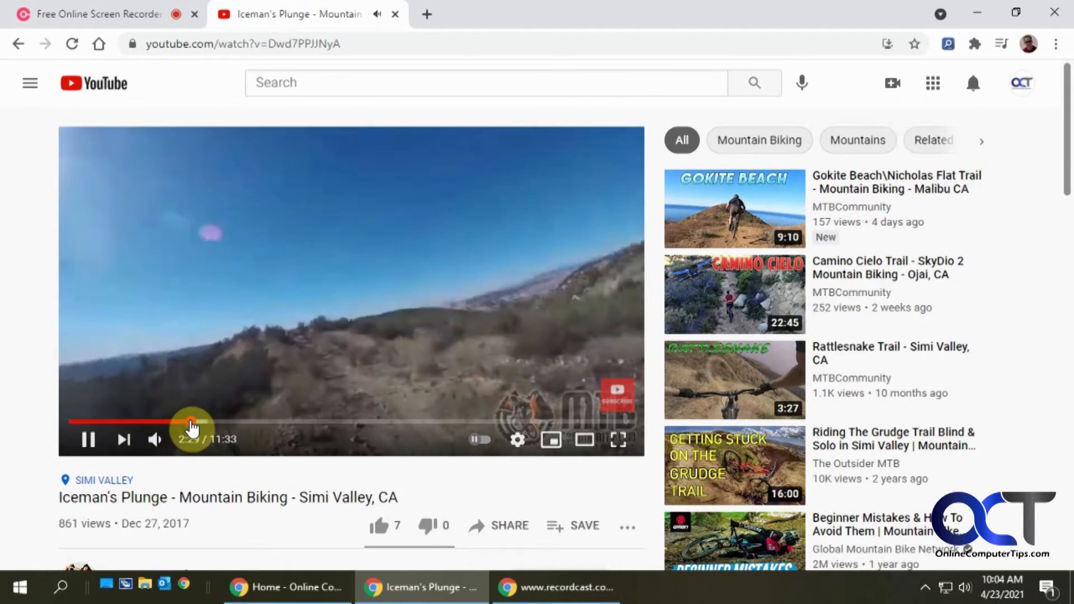
- Return to YouTube's home page and open the lofi hip hop radio live stream
{"action": "left_click", "coordinate": [16, 43]}
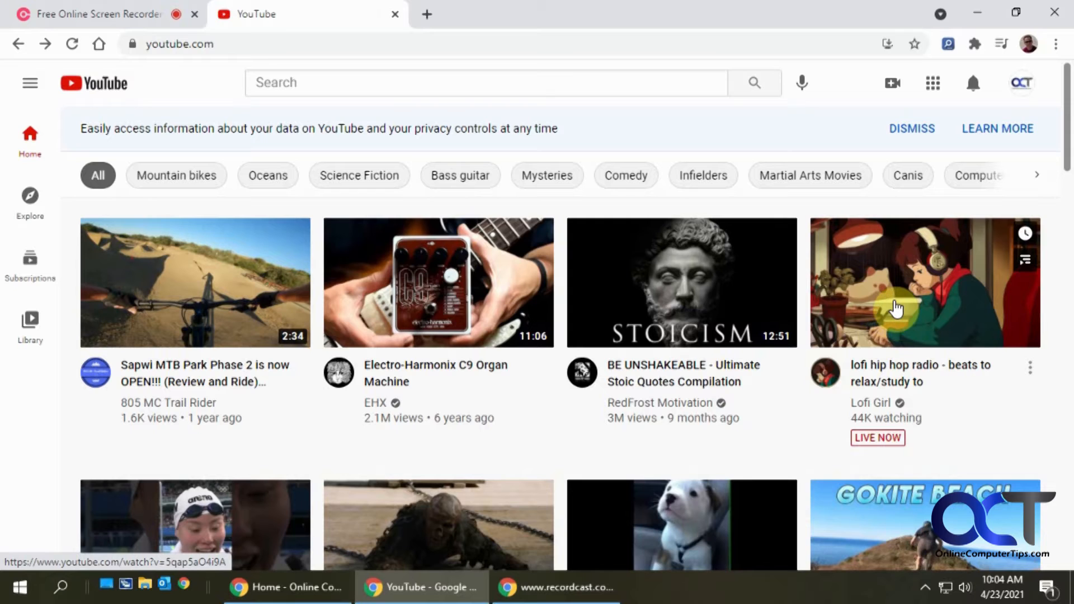
{"action": "left_click", "coordinate": [896, 308]}
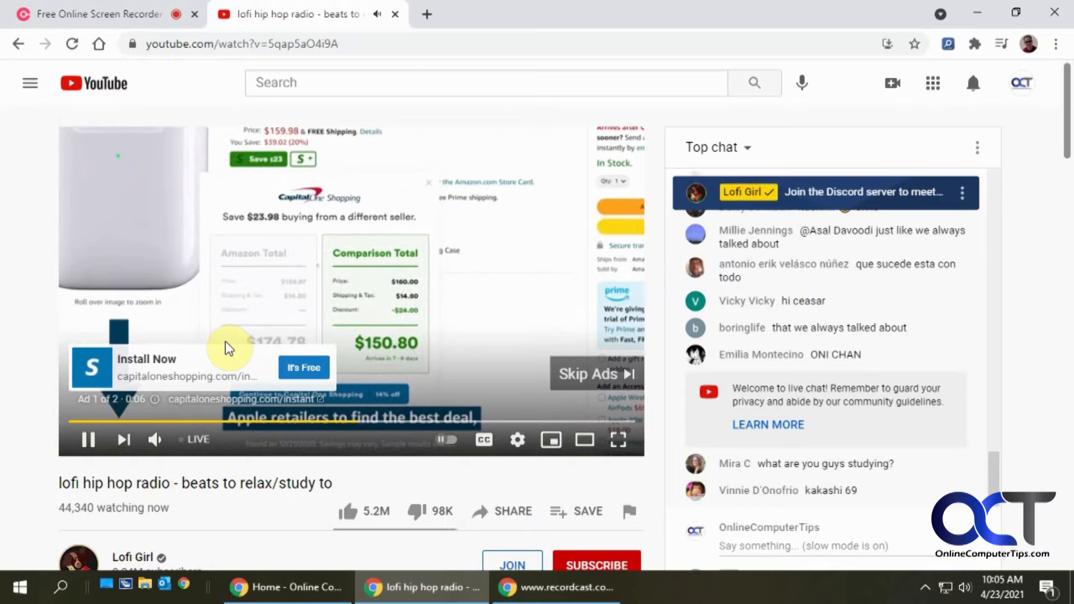
- Close the YouTube tab and stop the screen recording
{"action": "left_click", "coordinate": [395, 15]}
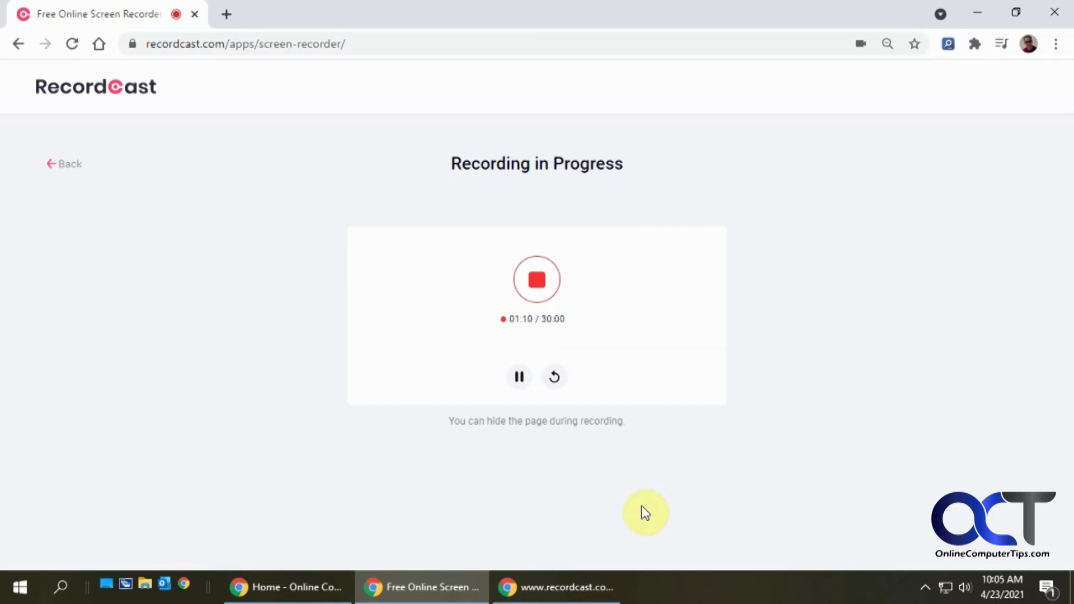
{"action": "left_click", "coordinate": [538, 281]}
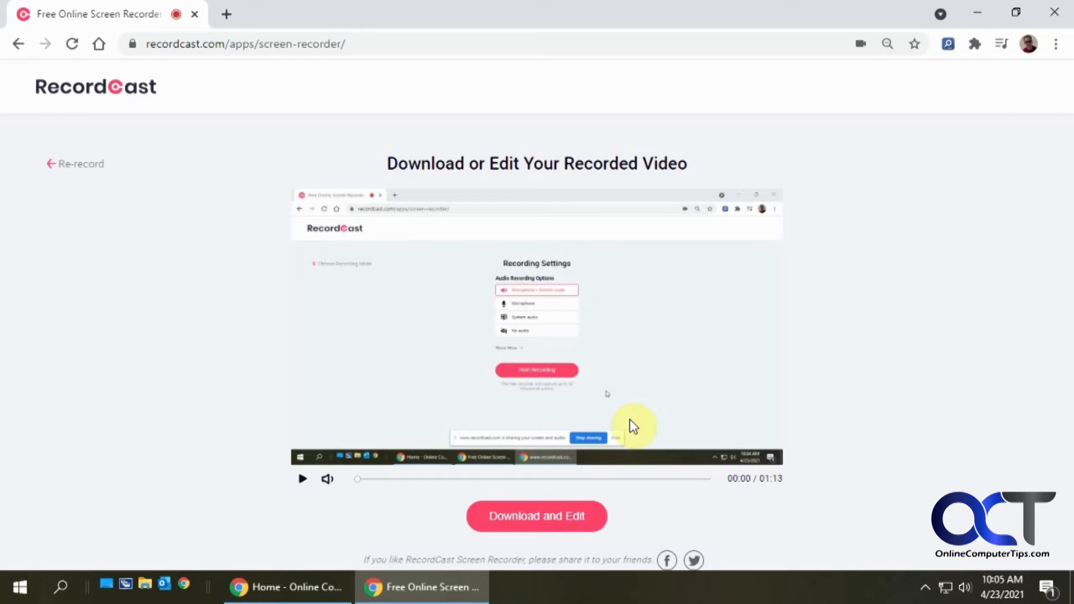
- Download the recording for editing, saving it as test.webm
{"action": "left_click", "coordinate": [548, 516]}
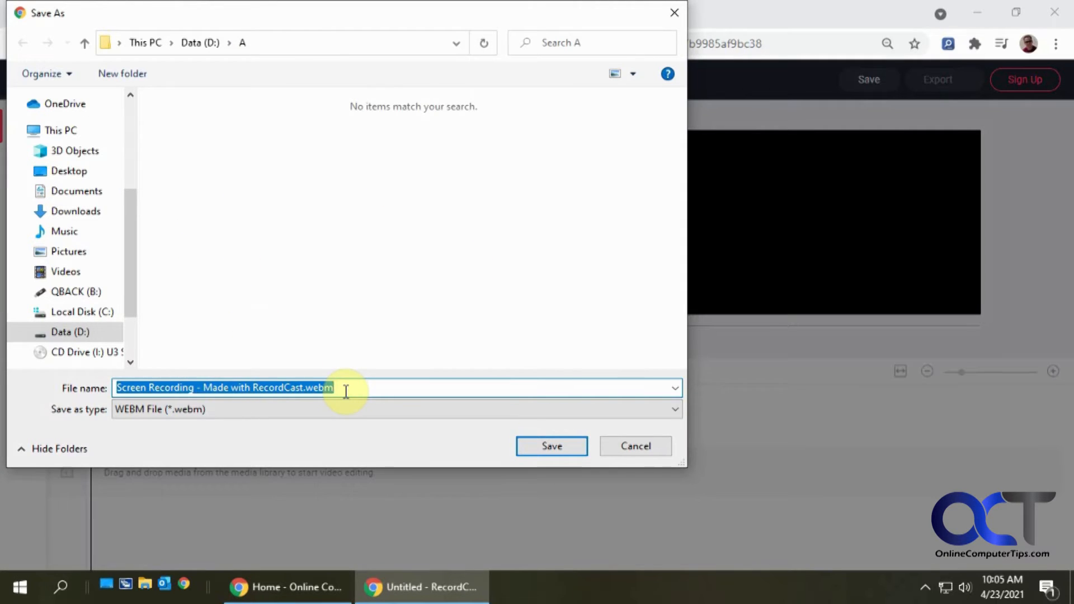
{"action": "type", "text": "test"}
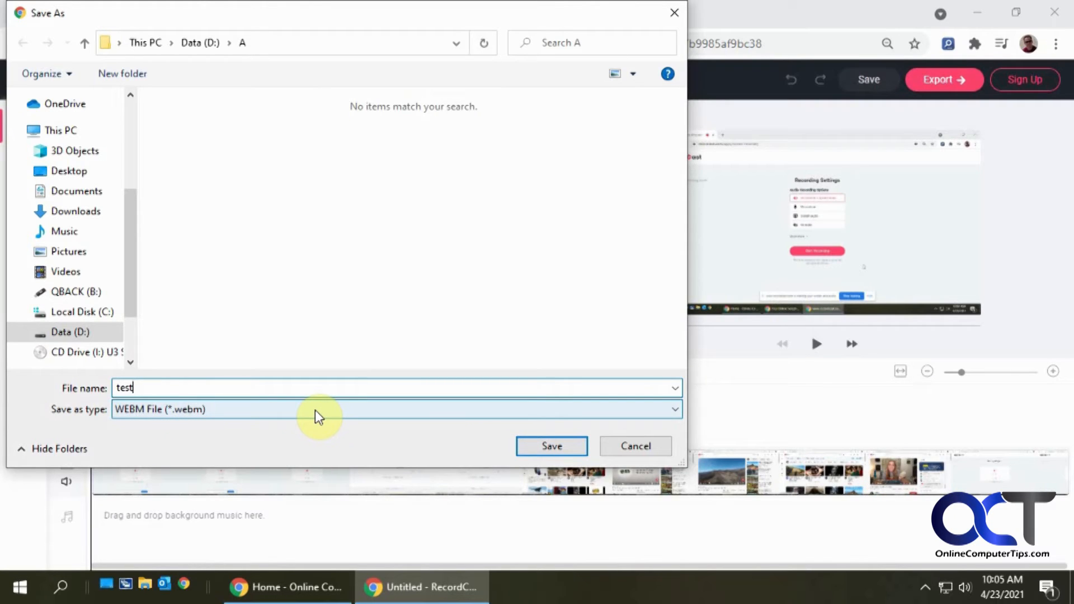
{"action": "left_click", "coordinate": [561, 448]}
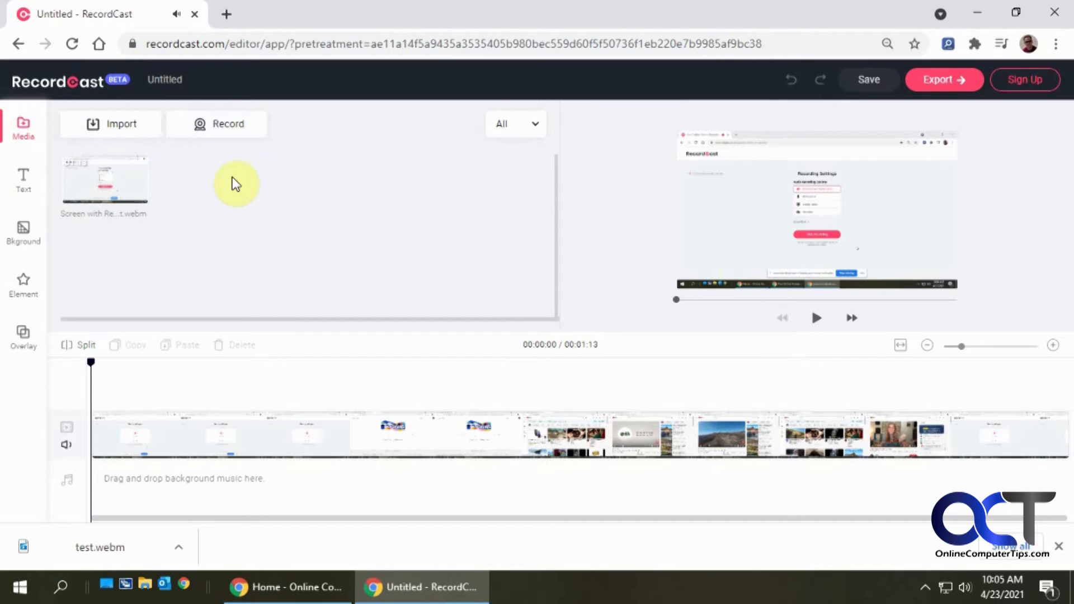
- Add a Center Line dynamic text to the timeline and set its title to "My Title"
{"action": "left_click", "coordinate": [22, 185]}
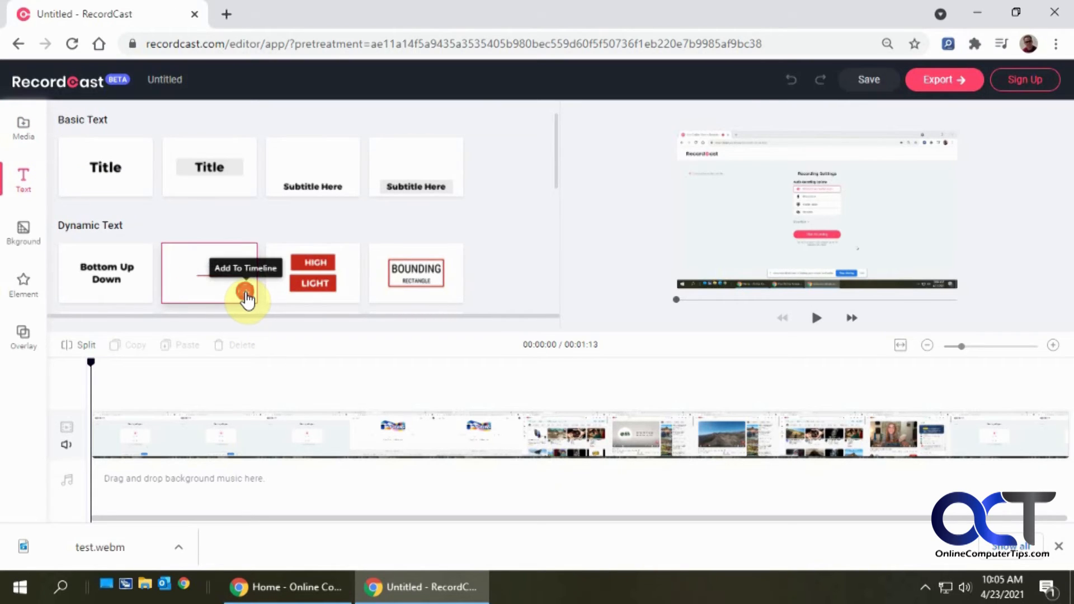
{"action": "left_click", "coordinate": [245, 292]}
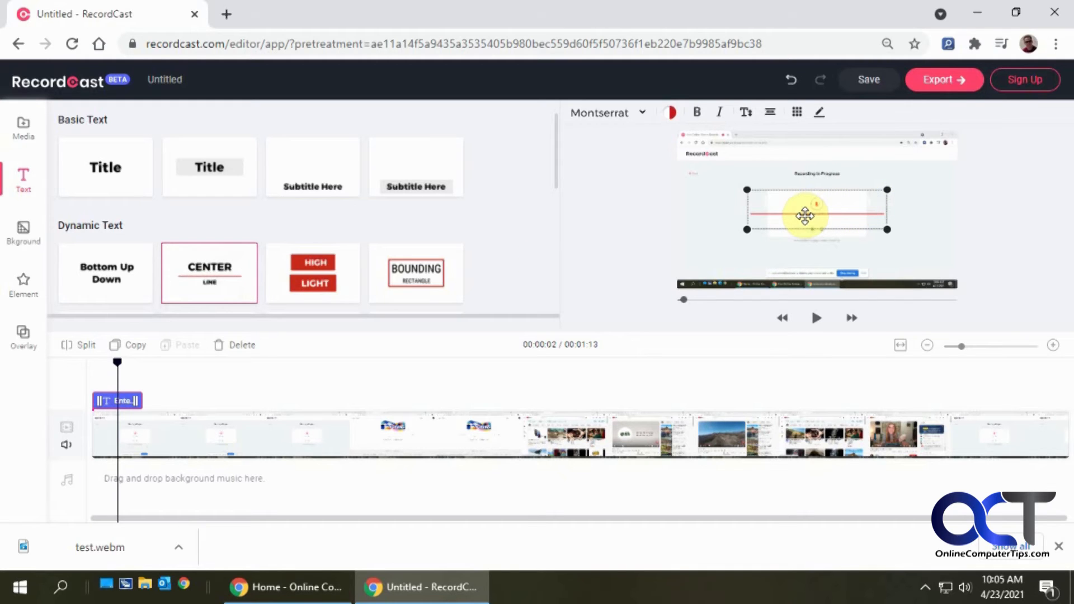
{"action": "double_click", "coordinate": [806, 215]}
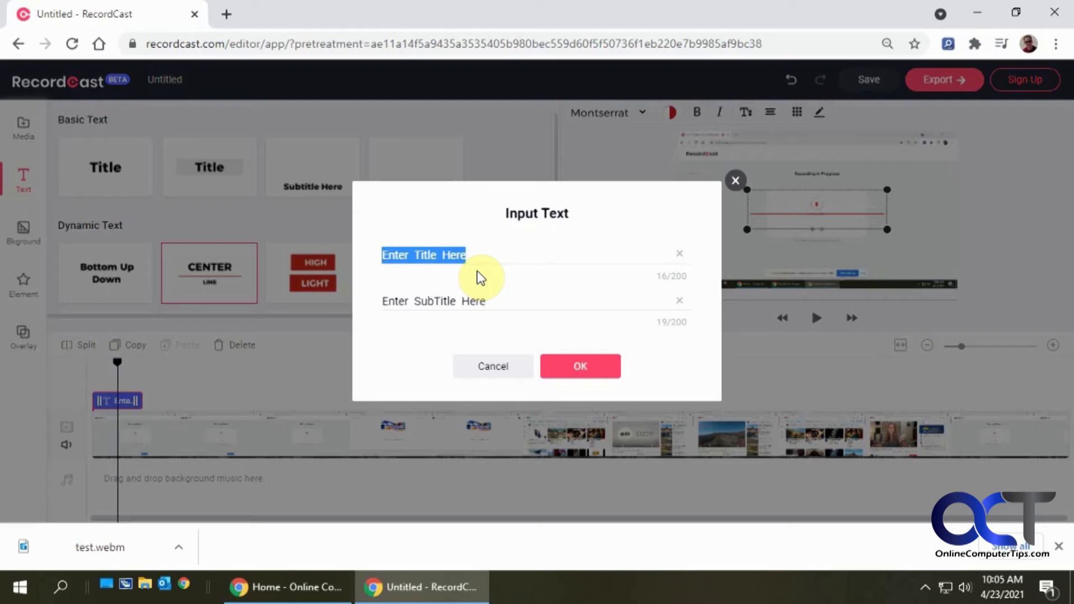
{"action": "type", "text": "My Title"}
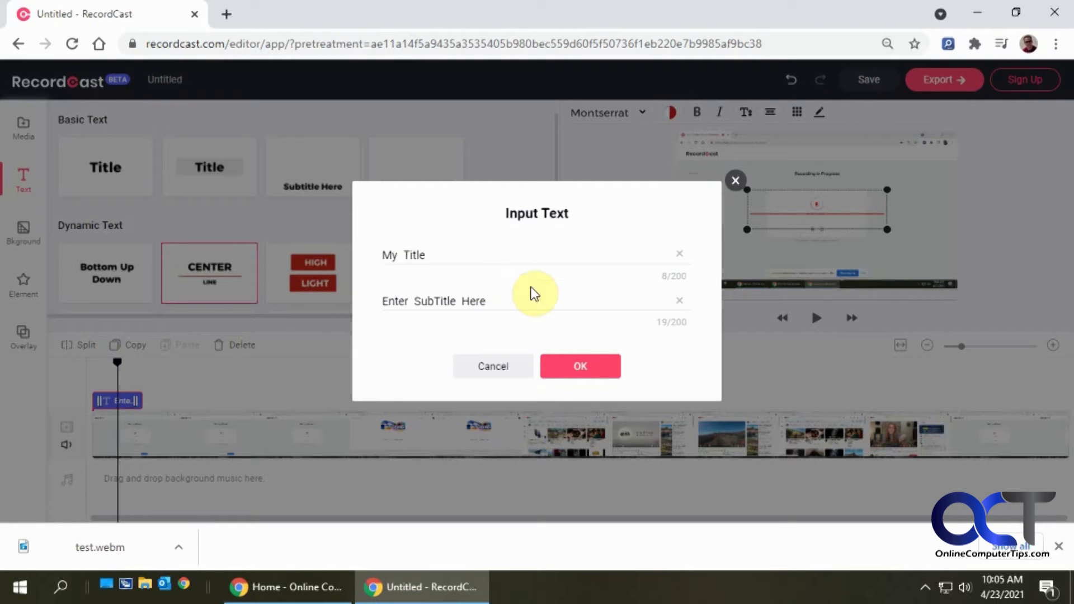
{"action": "left_click", "coordinate": [571, 369]}
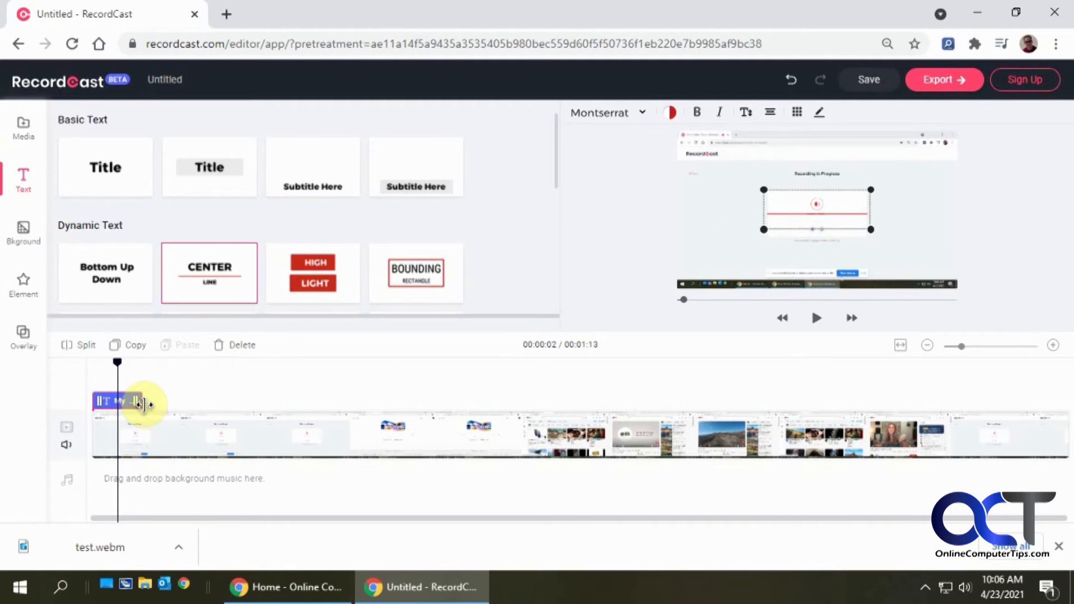
- Lengthen the text clip on the timeline and move the text box to the video's lower-left corner
{"action": "left_click_drag", "start_coordinate": [137, 402], "coordinate": [482, 411]}
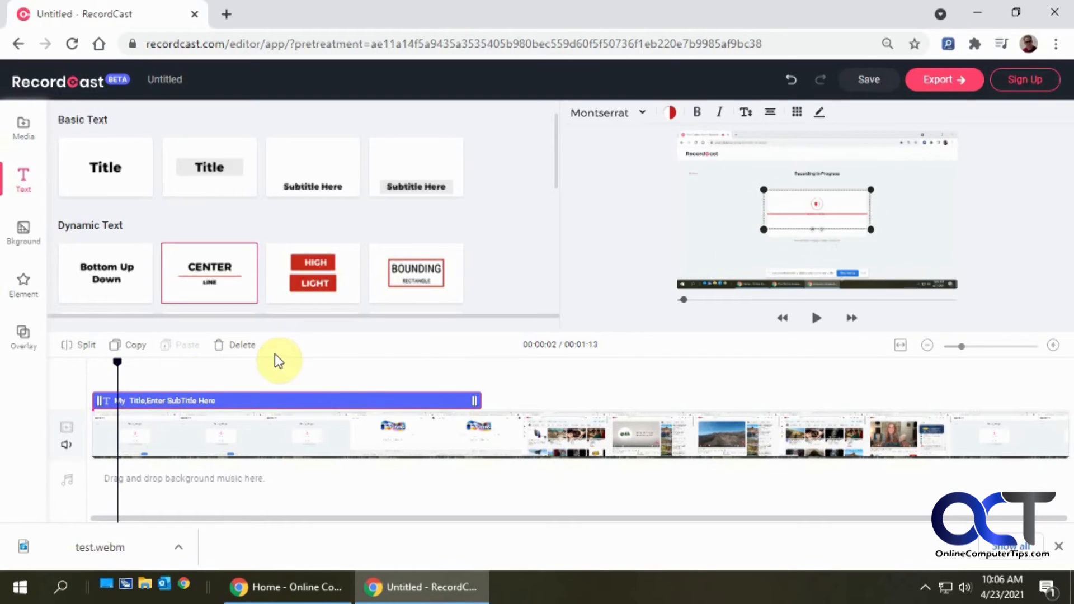
{"action": "left_click_drag", "start_coordinate": [146, 363], "coordinate": [259, 369]}
{"action": "left_click_drag", "start_coordinate": [847, 206], "coordinate": [731, 256]}
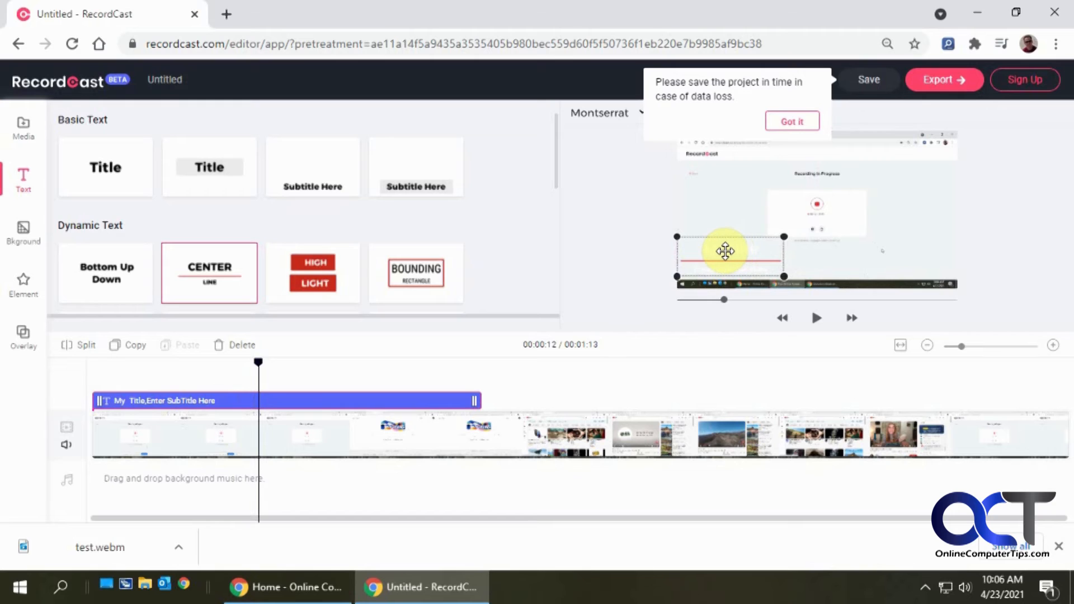
{"action": "double_click", "coordinate": [726, 254]}
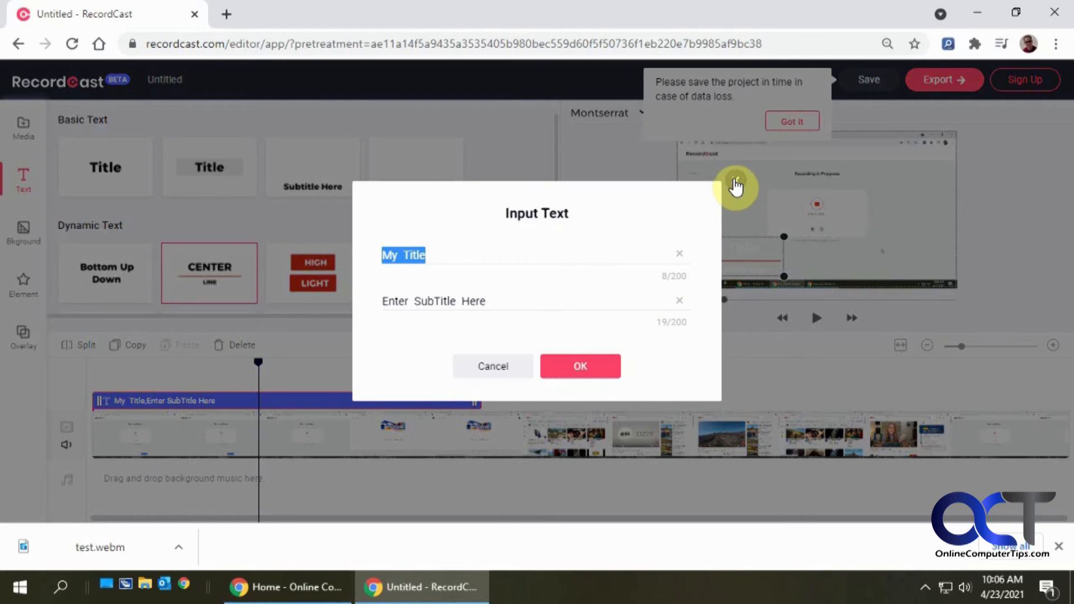
{"action": "left_click", "coordinate": [736, 186]}
{"action": "left_click", "coordinate": [713, 276]}
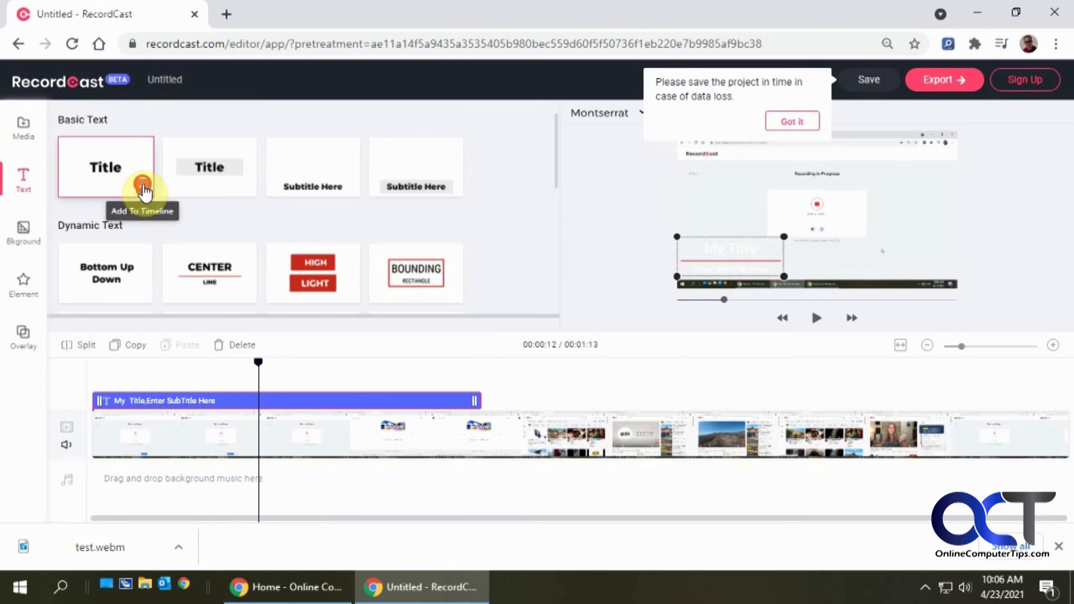
- Replace the Center Line text with a basic Title text placed near the video's lower-left area
{"action": "left_click", "coordinate": [143, 186]}
{"action": "left_click", "coordinate": [727, 256]}
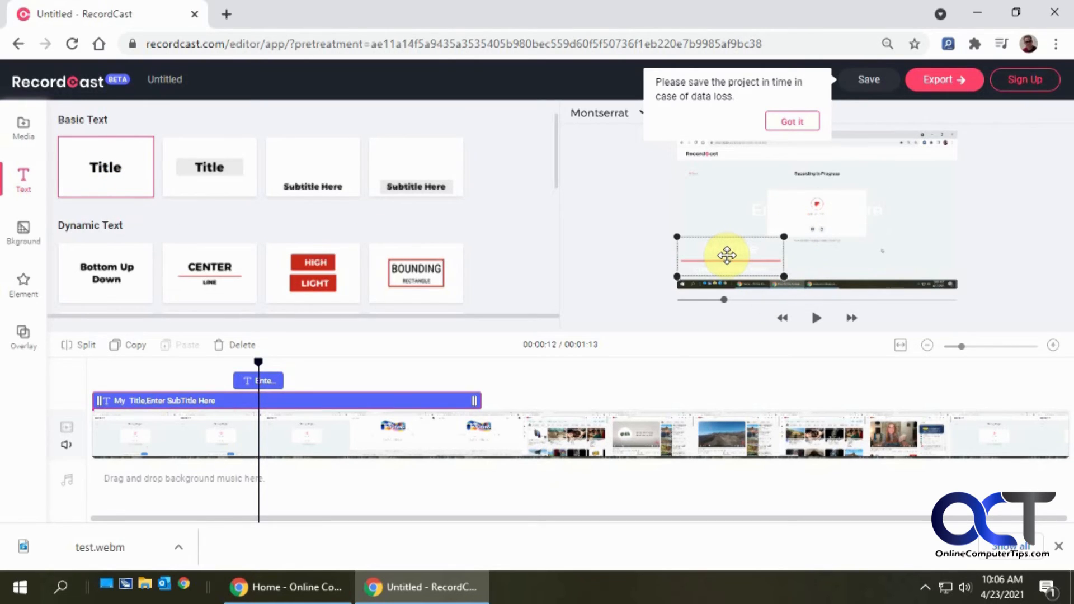
{"action": "key", "text": "Delete"}
{"action": "left_click_drag", "start_coordinate": [814, 206], "coordinate": [751, 259]}
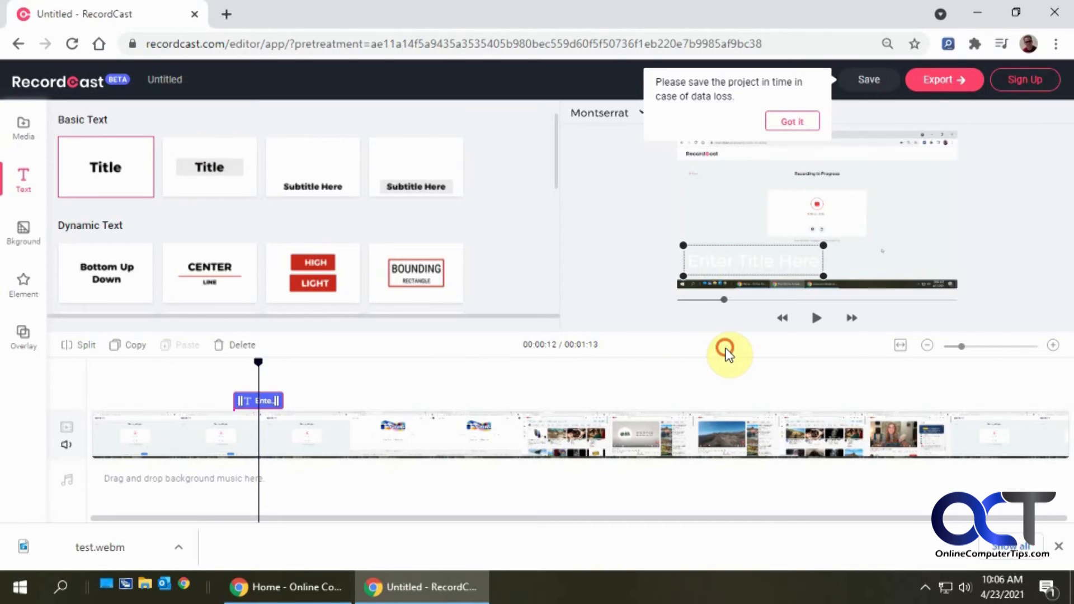
- Move the title clip to the playhead at about 00:46 and reposition the text box to the video's center
{"action": "left_click", "coordinate": [719, 369]}
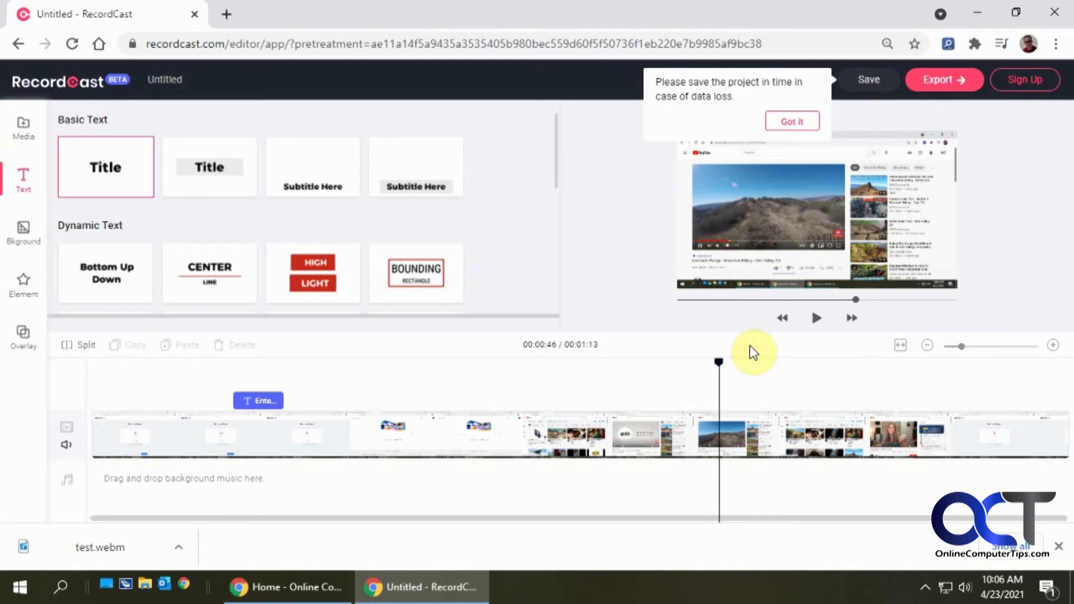
{"action": "left_click_drag", "start_coordinate": [265, 401], "coordinate": [723, 401]}
{"action": "left_click_drag", "start_coordinate": [750, 263], "coordinate": [764, 211]}
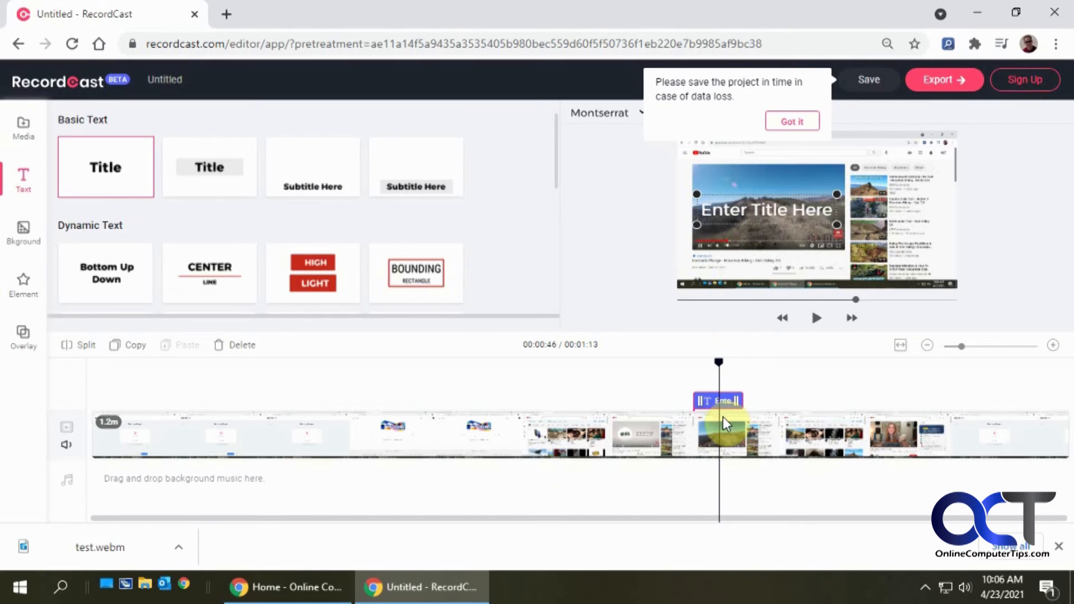
- Add the thumbs-up sticker from the Social elements to the timeline
{"action": "left_click", "coordinate": [25, 231]}
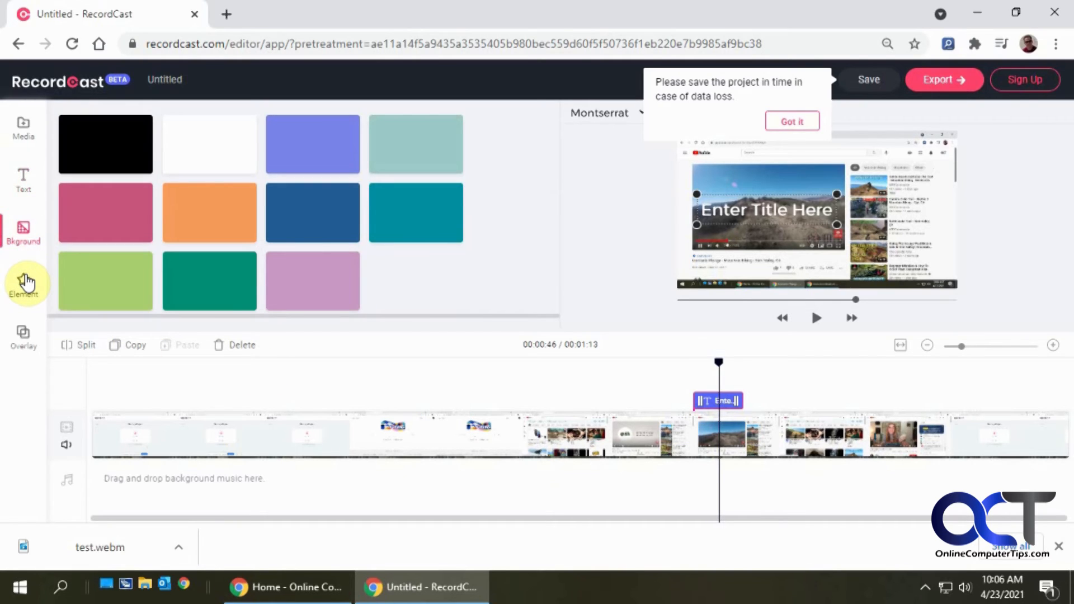
{"action": "left_click", "coordinate": [25, 283]}
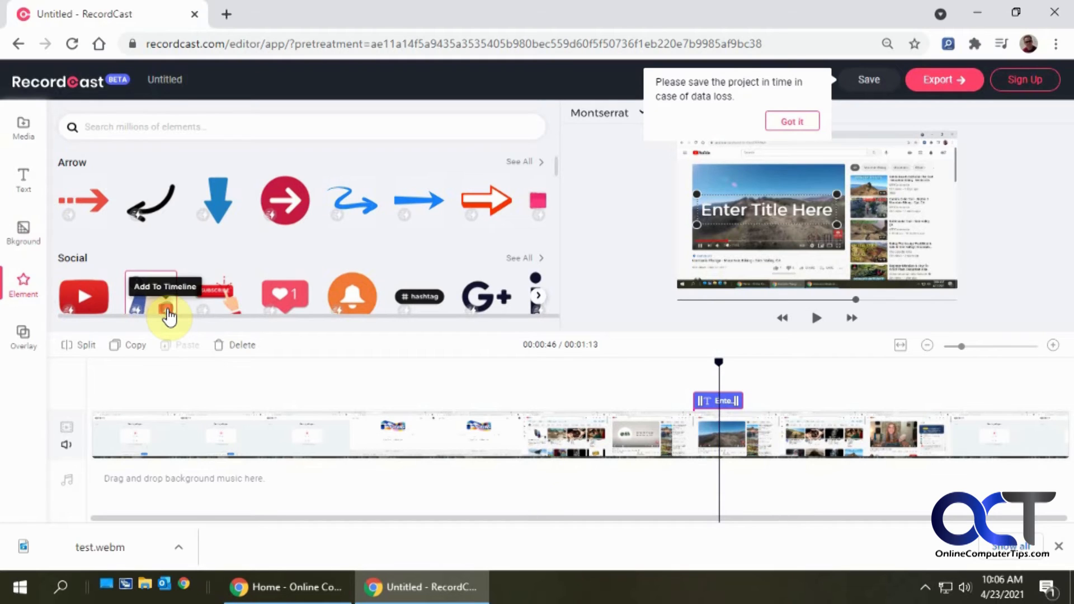
{"action": "left_click", "coordinate": [164, 310]}
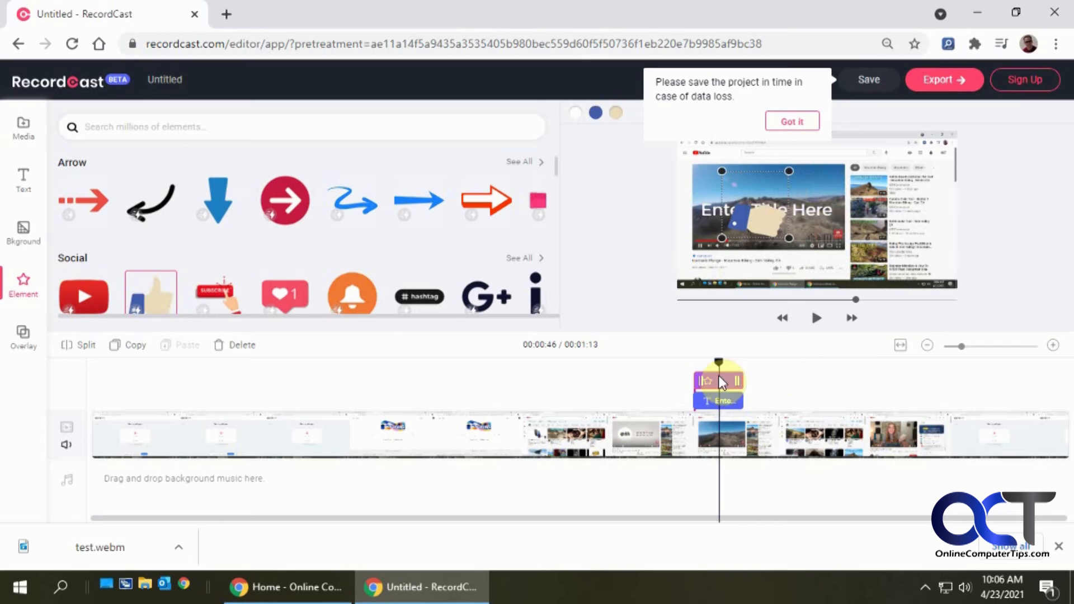
- Lengthen the sticker clip and the title clip on the timeline so both end at the same point
{"action": "left_click_drag", "start_coordinate": [718, 370], "coordinate": [875, 380]}
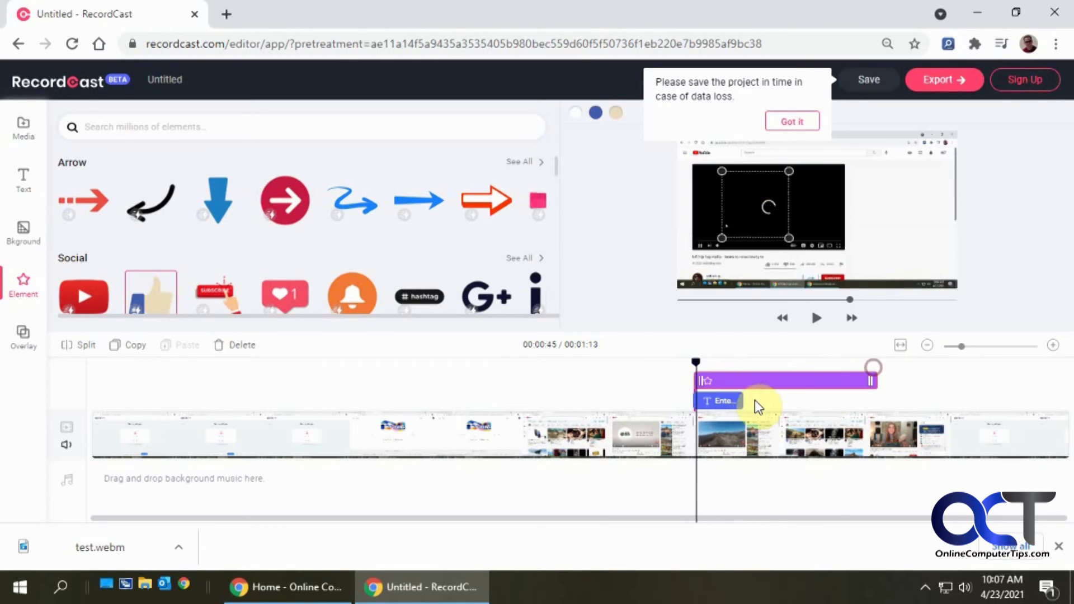
{"action": "left_click_drag", "start_coordinate": [745, 405], "coordinate": [879, 401]}
- Dismiss the save reminder, play back the preview with the title and sticker, and browse the overlay options
{"action": "left_click", "coordinate": [817, 319]}
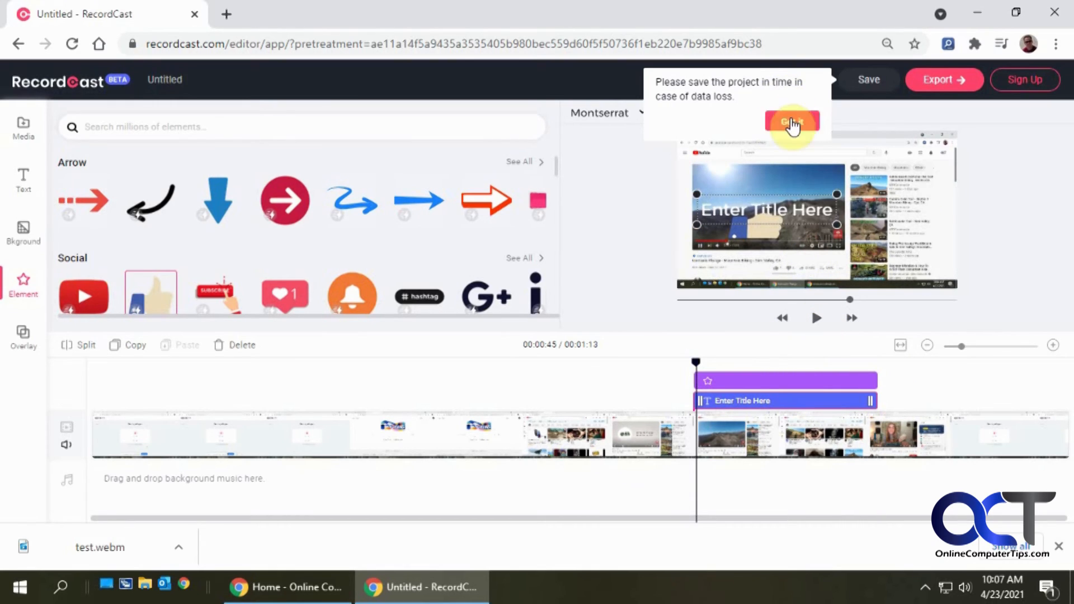
{"action": "left_click", "coordinate": [792, 121]}
{"action": "left_click", "coordinate": [818, 323]}
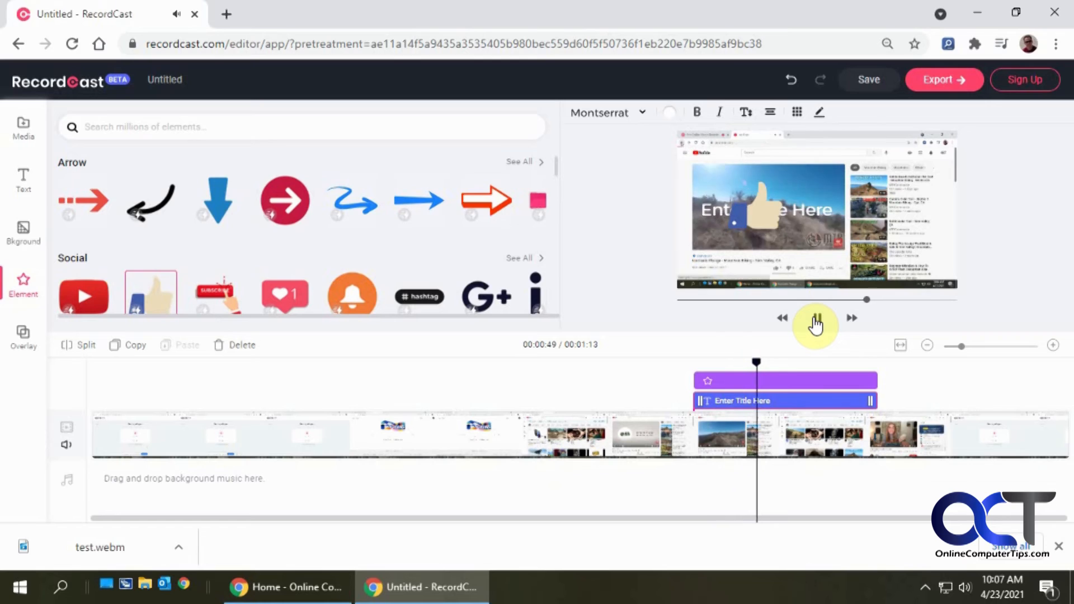
{"action": "left_click", "coordinate": [817, 324]}
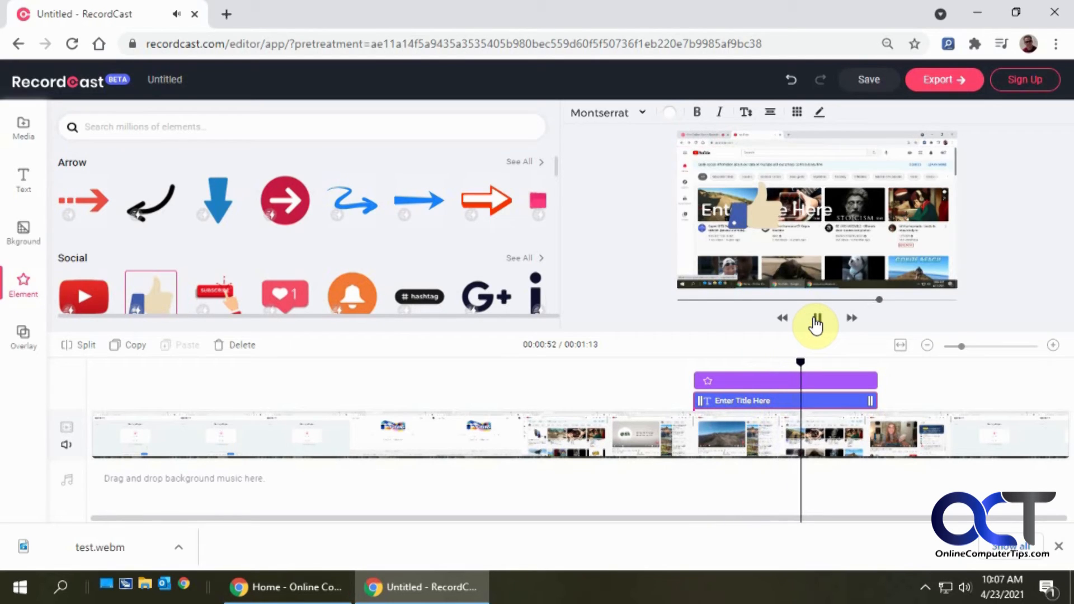
{"action": "left_click", "coordinate": [815, 324]}
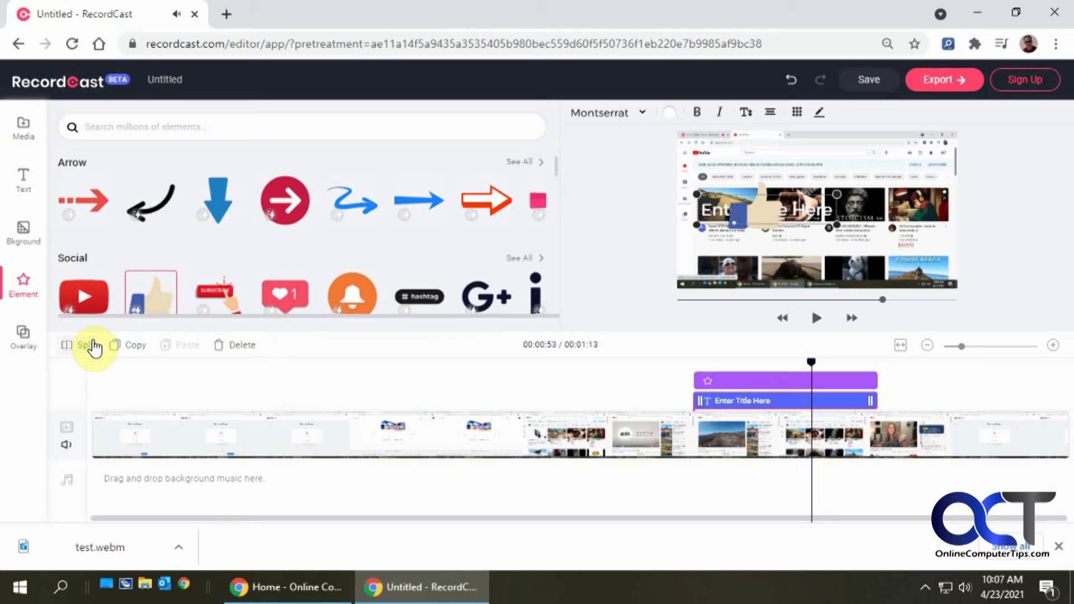
{"action": "left_click", "coordinate": [23, 335]}
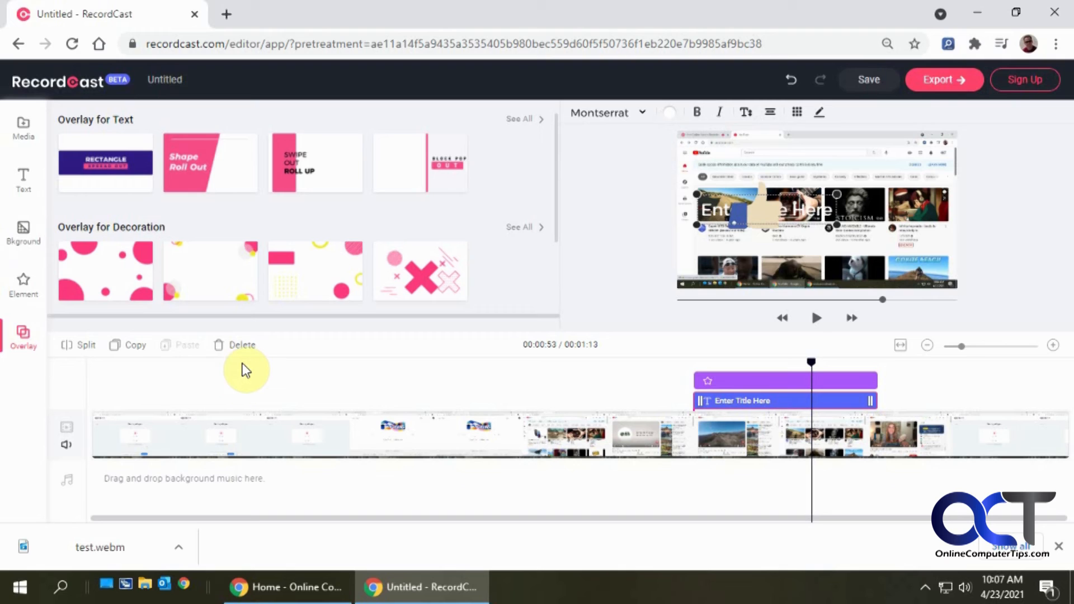
- Open the downloaded test.webm in a video player, mute its volume and scrub through the recording
{"action": "left_click", "coordinate": [112, 549]}
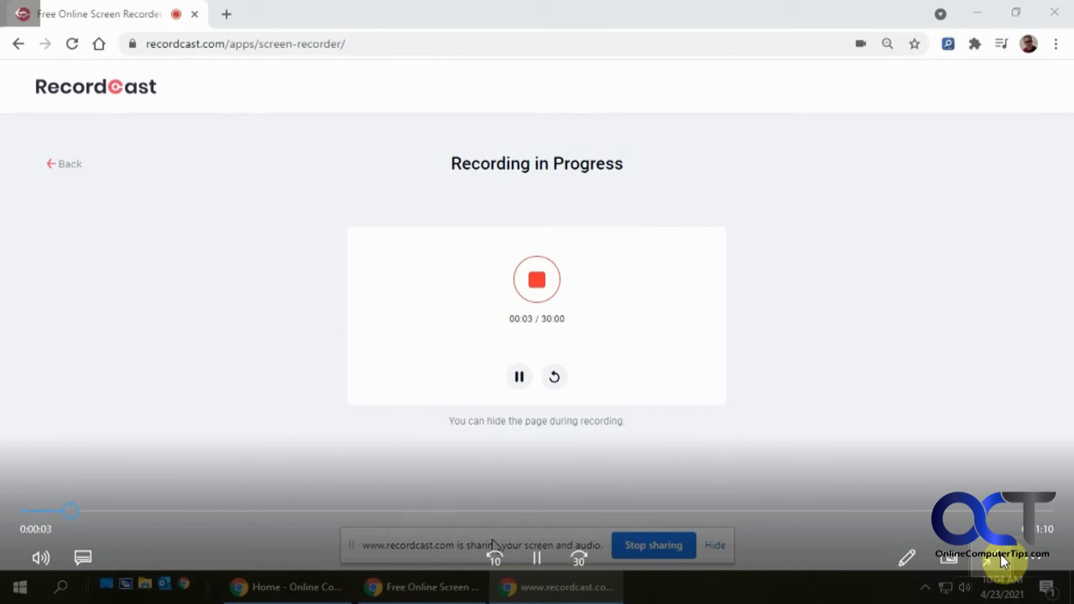
{"action": "left_click", "coordinate": [40, 556]}
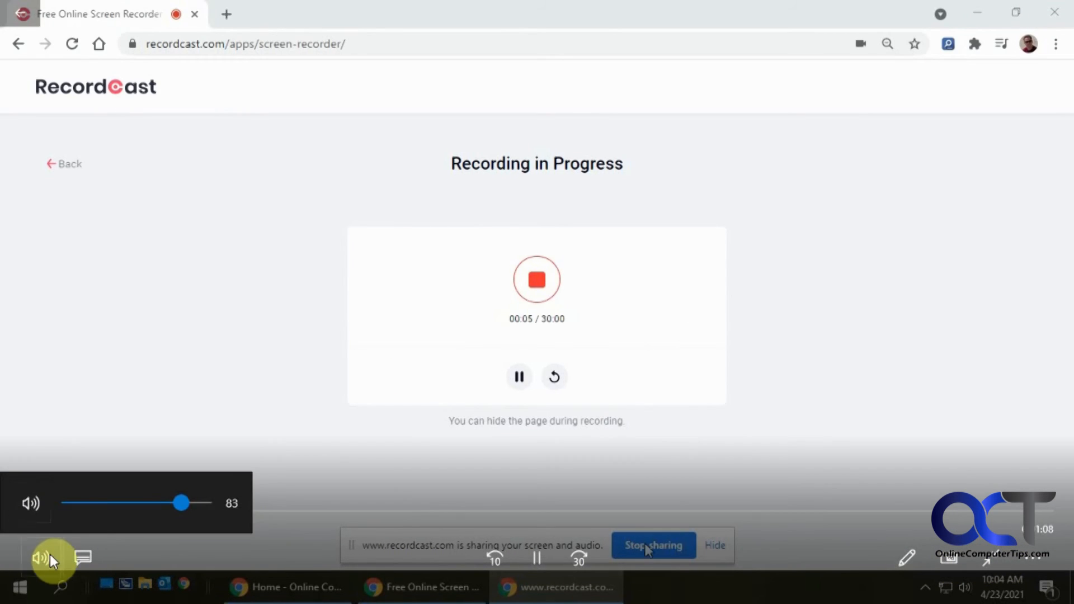
{"action": "left_click", "coordinate": [67, 504]}
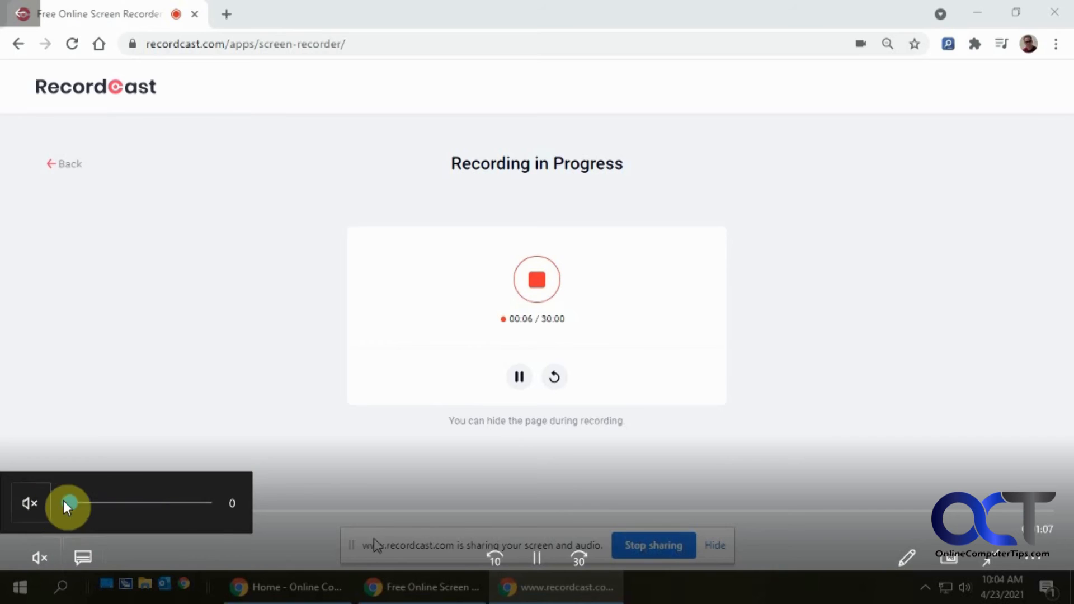
{"action": "left_click", "coordinate": [361, 511]}
{"action": "left_click_drag", "start_coordinate": [361, 512], "coordinate": [504, 512]}
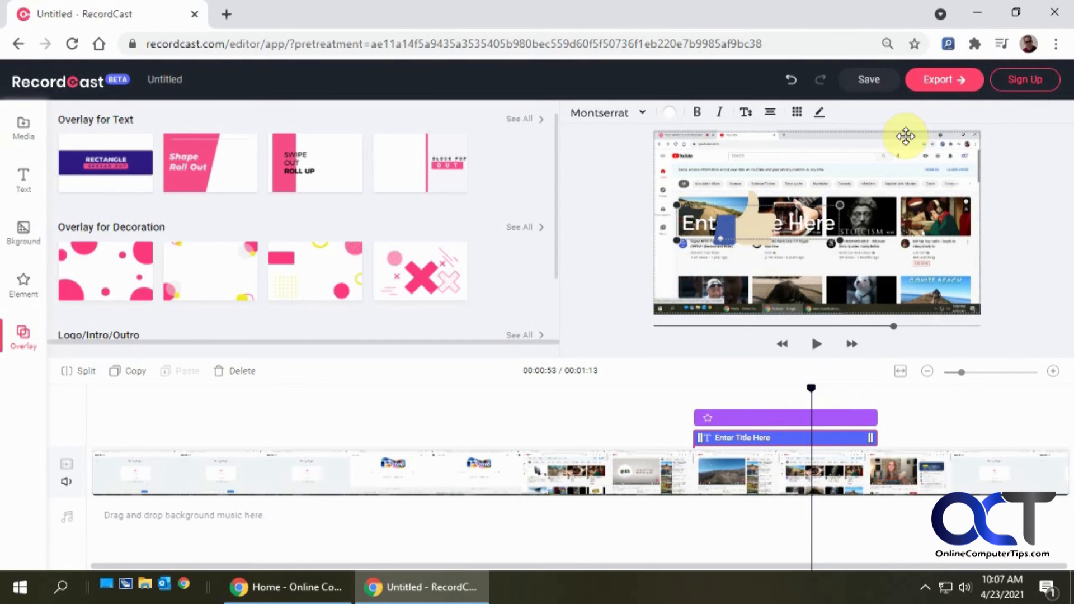
- Try to export the edited video and close the sign-up prompt
{"action": "left_click", "coordinate": [967, 85]}
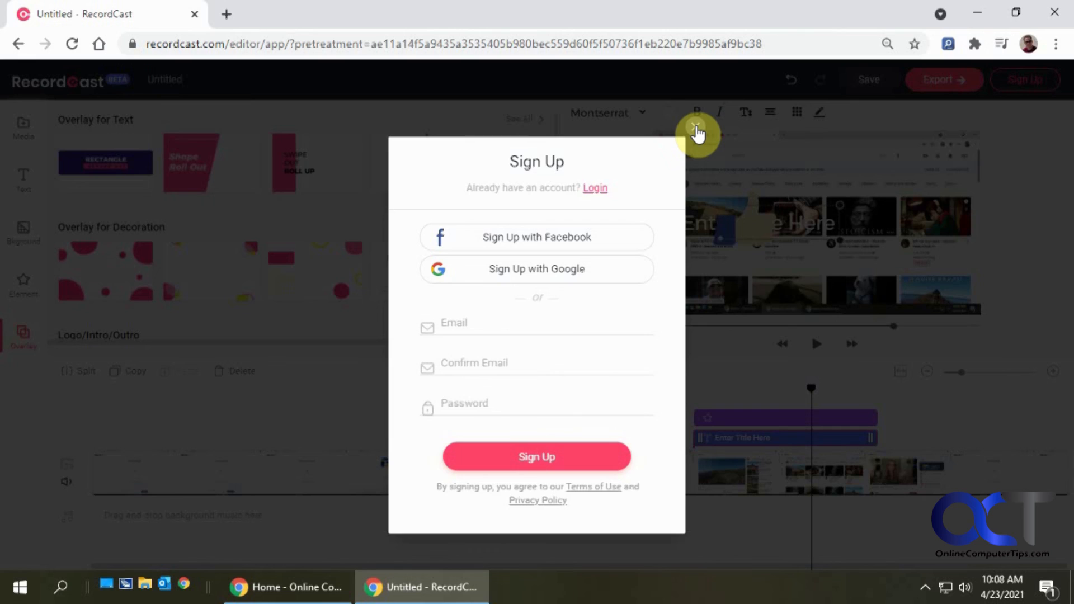
{"action": "left_click", "coordinate": [697, 134]}
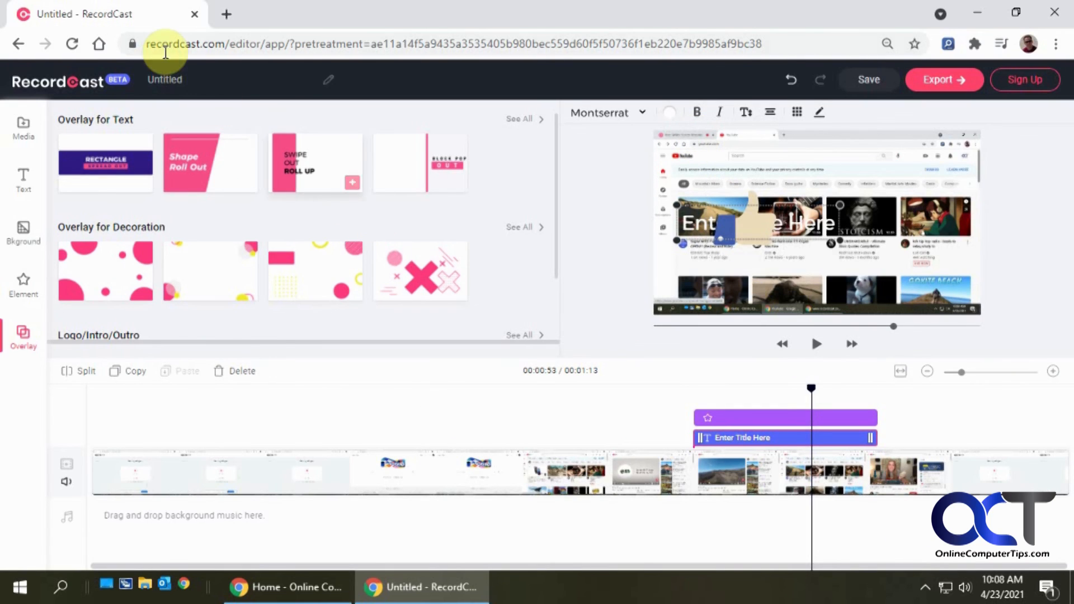
- Navigate the browser to recordcast.com and confirm leaving the editor
{"action": "left_click_drag", "start_coordinate": [231, 45], "coordinate": [1008, 7]}
{"action": "key", "text": "Delete"}
{"action": "key", "text": "Return"}
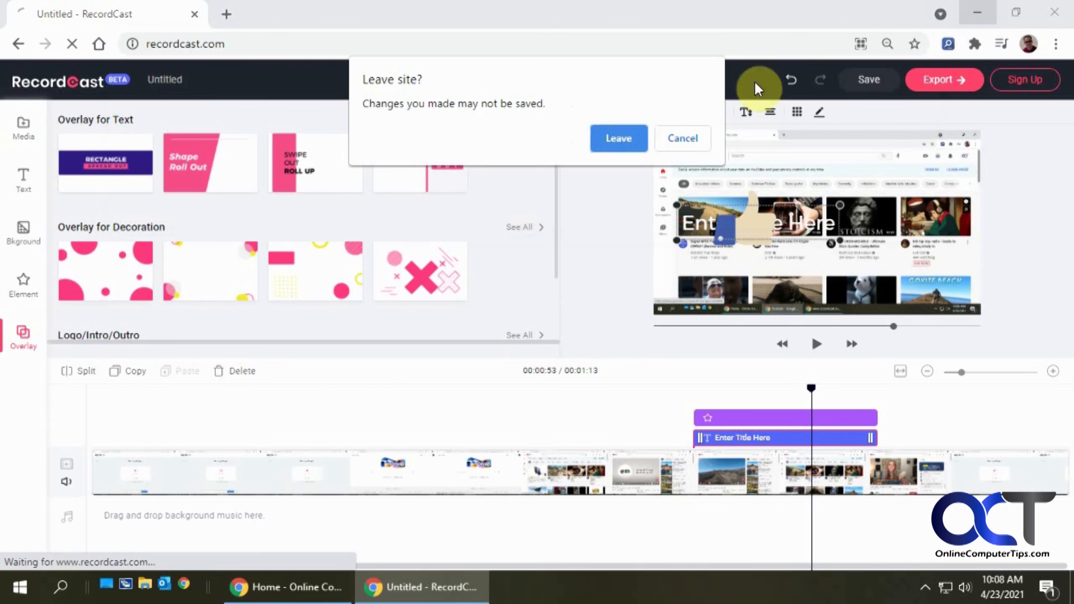
{"action": "left_click", "coordinate": [619, 138]}
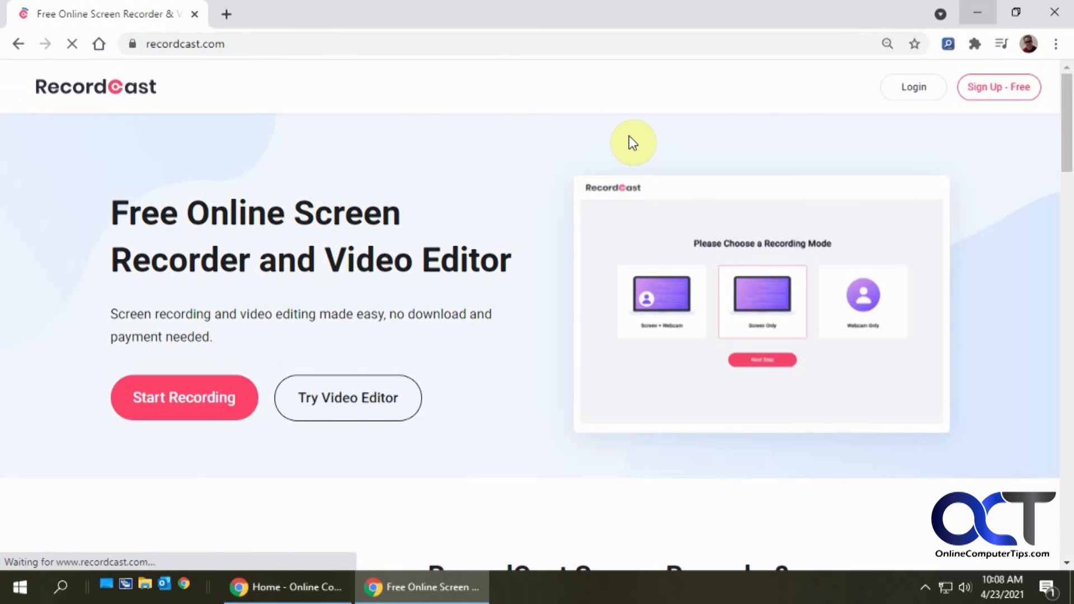